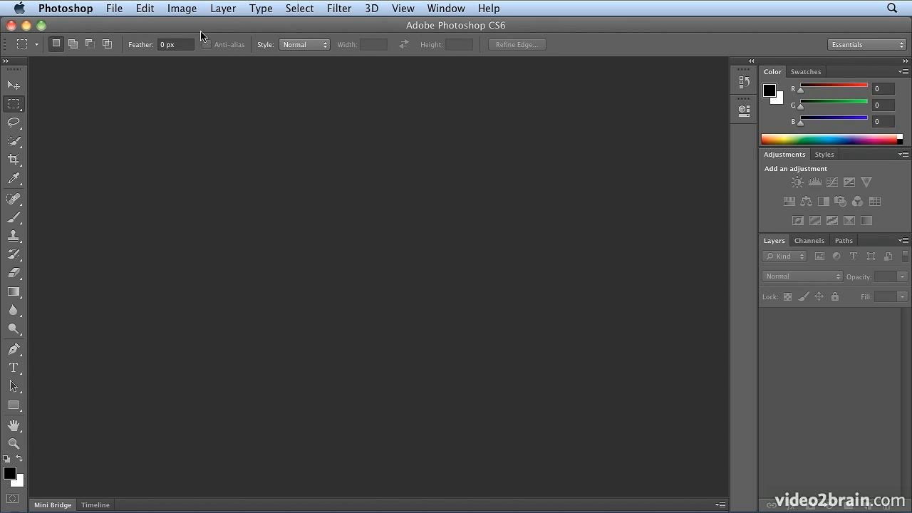
pyautogui.click(865, 44)
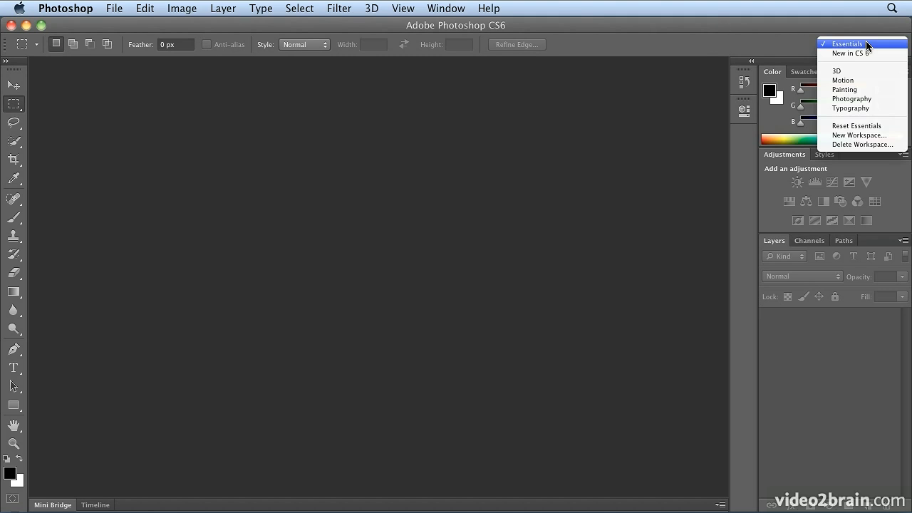
pyautogui.click(702, 47)
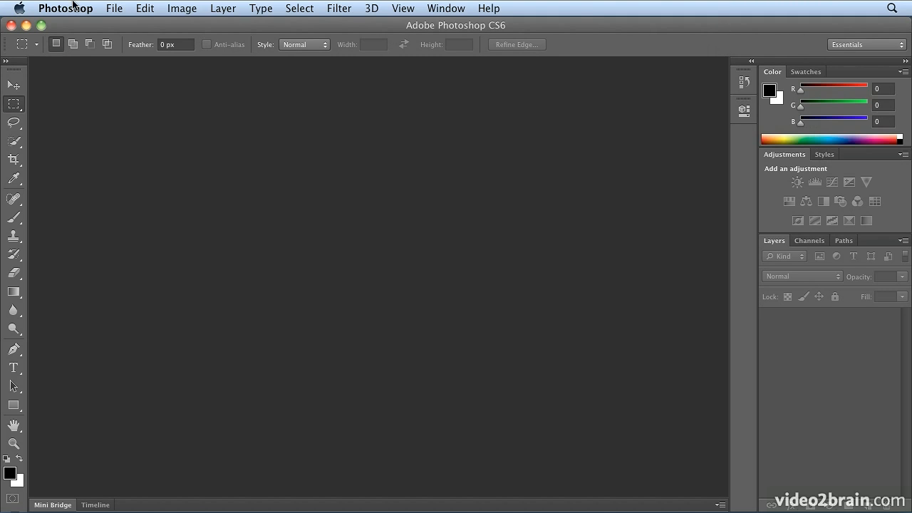
pyautogui.click(108, 8)
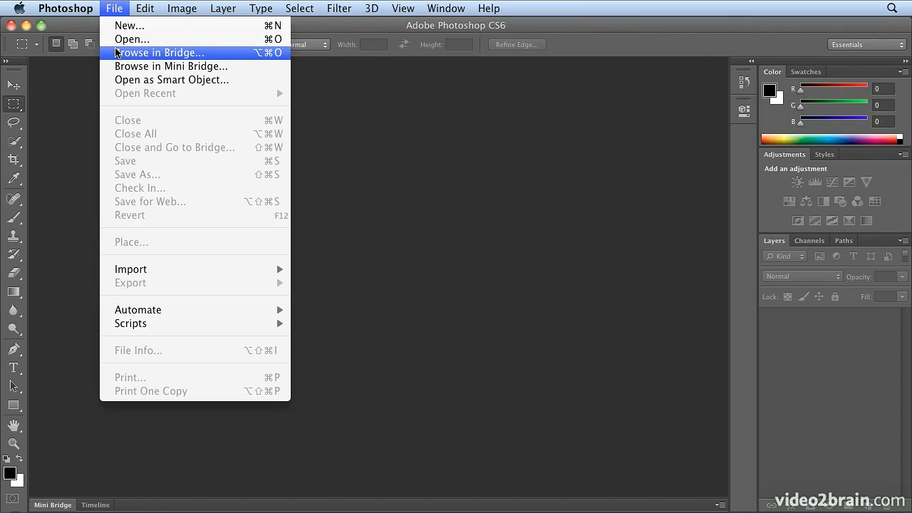
pyautogui.click(118, 10)
# Launch Bridge from Mini Bridge, then show the vienna folder in a maximized Adobe Bridge window.
pyautogui.click(51, 505)
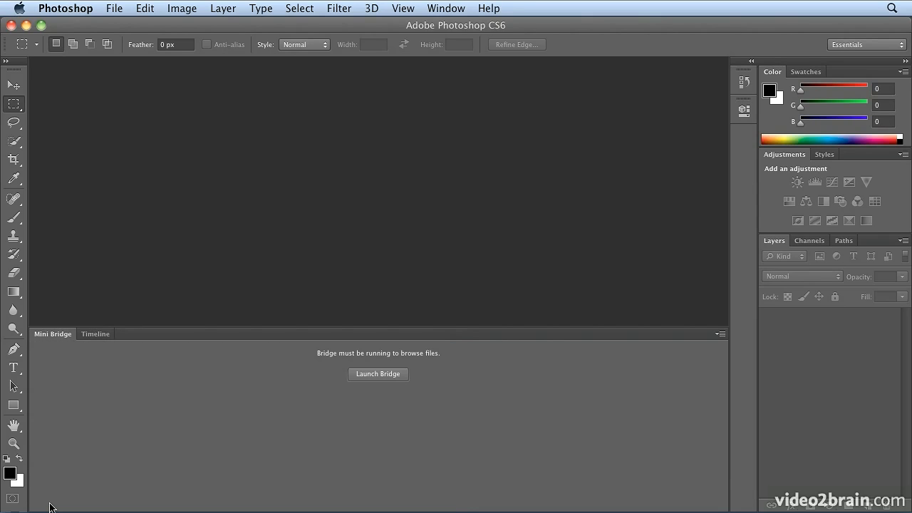
pyautogui.click(377, 379)
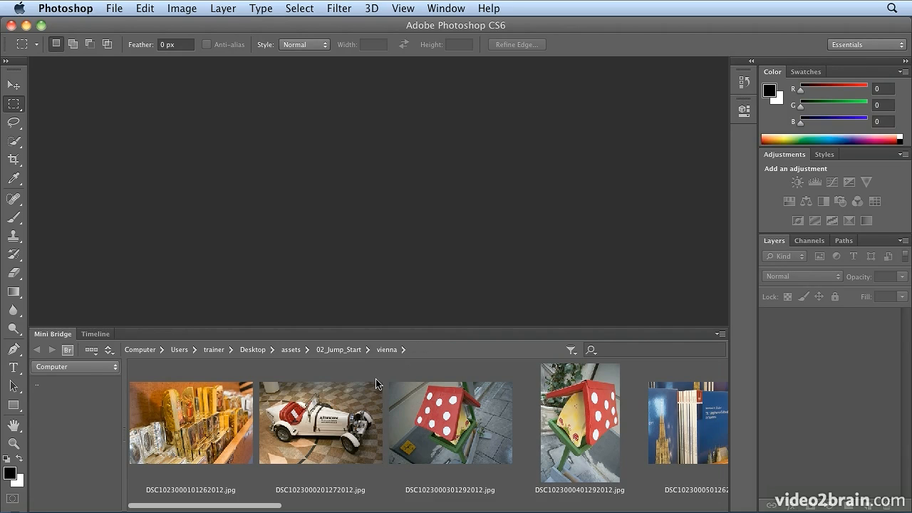
pyautogui.click(67, 350)
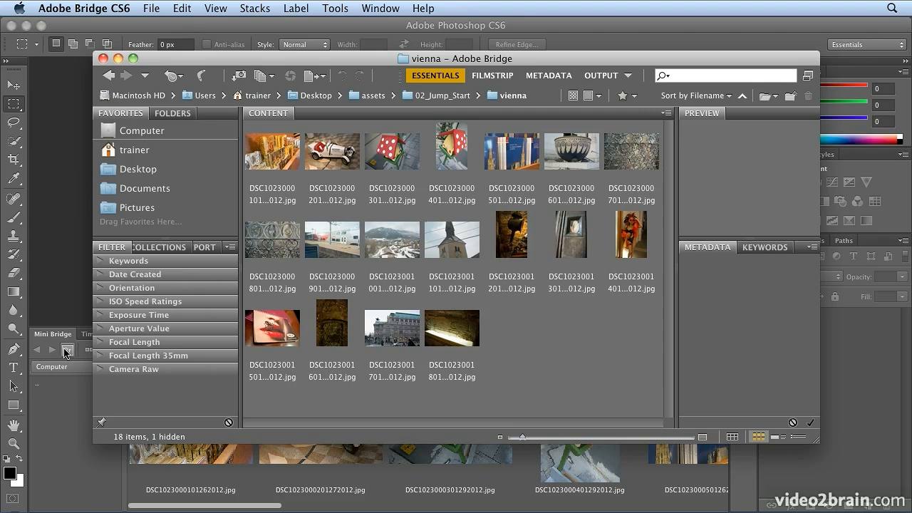
pyautogui.click(135, 60)
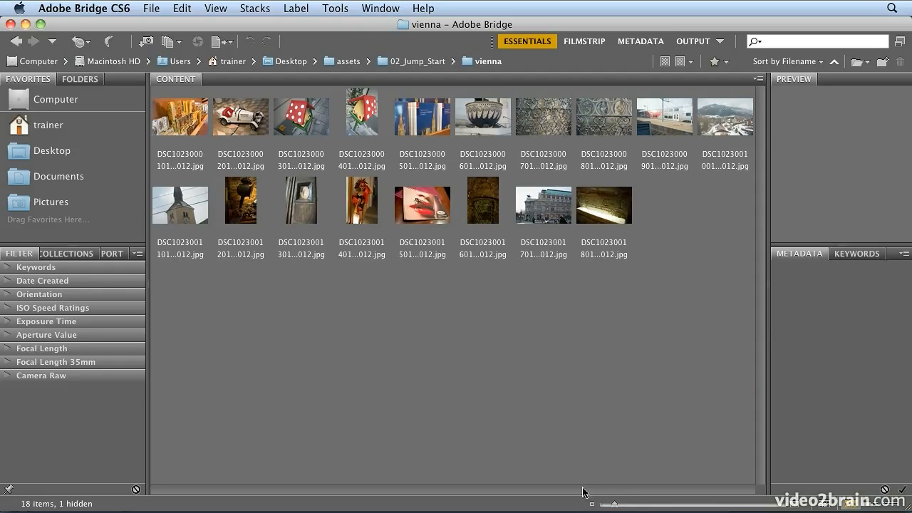
# Enlarge the content thumbnails and select all images in the vienna folder.
pyautogui.moveTo(613, 505); pyautogui.dragTo(639, 508)
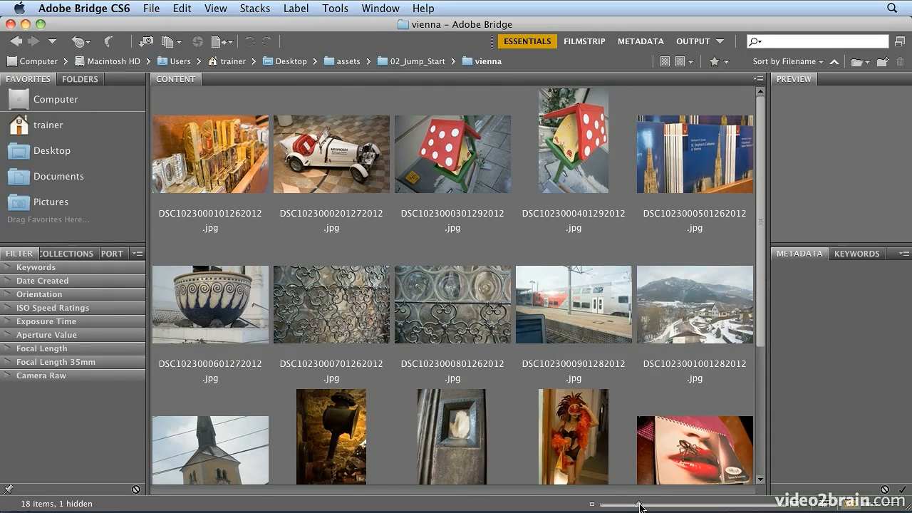
pyautogui.click(178, 8)
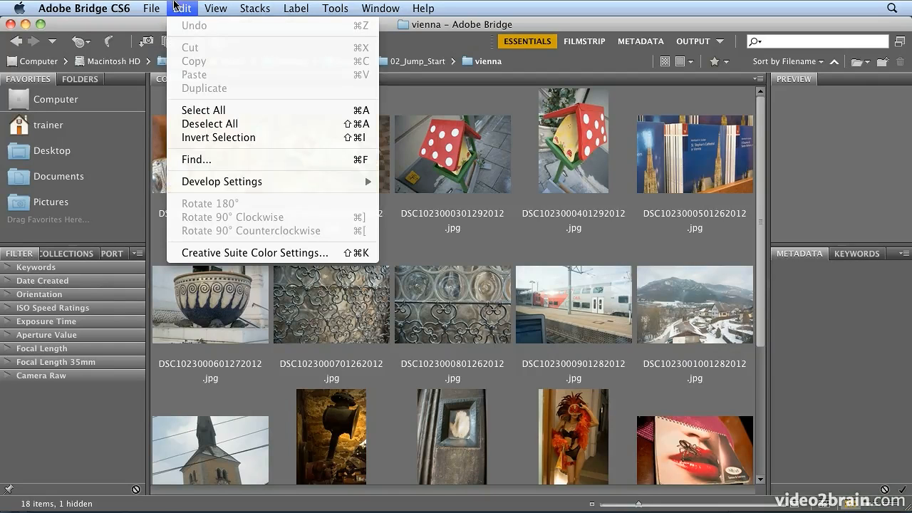
pyautogui.click(196, 113)
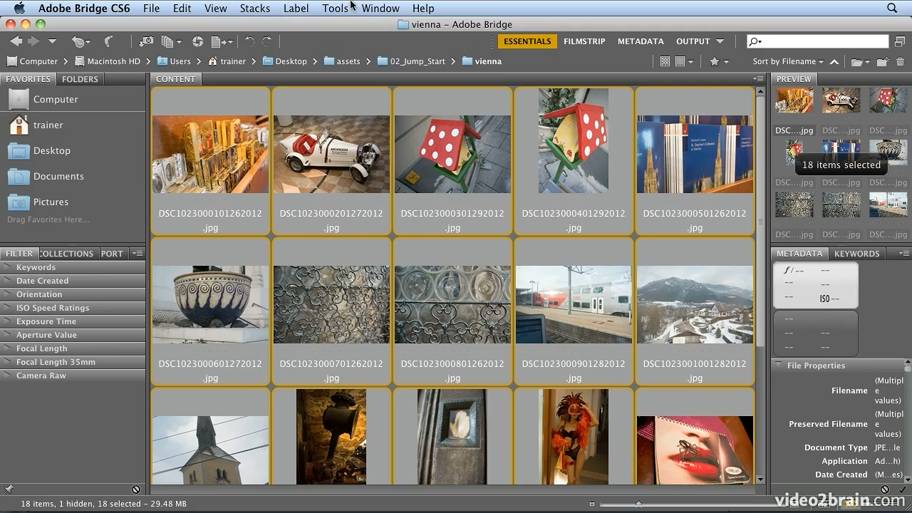
# Start a Batch Rename of the selected images and remove the Date Time and last Text elements from the new filenames.
pyautogui.click(348, 7)
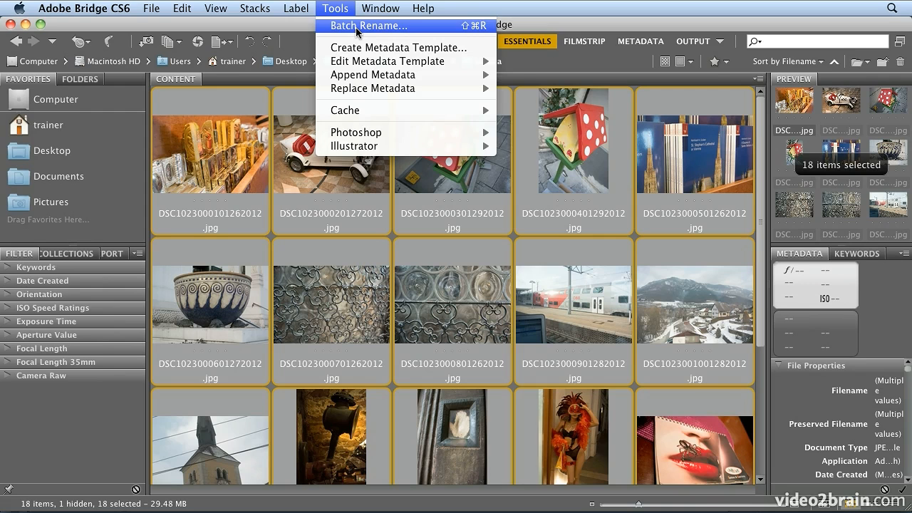
pyautogui.click(355, 27)
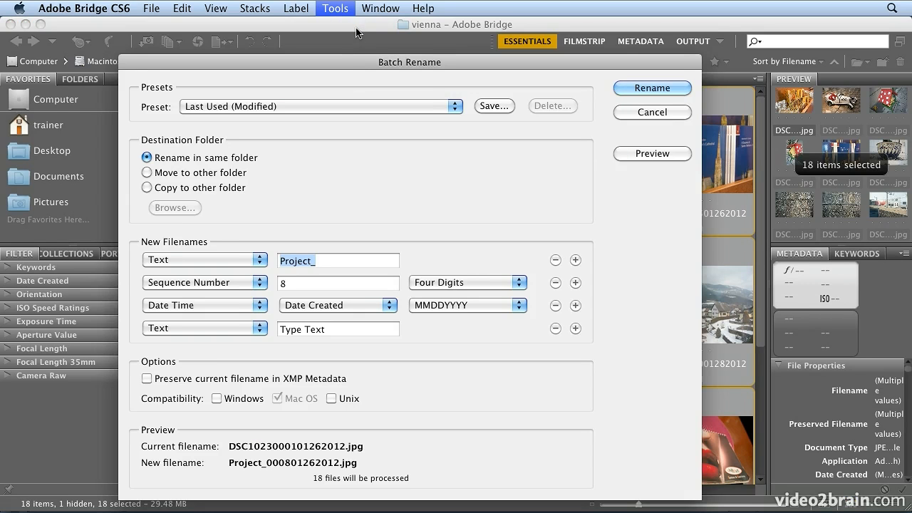
pyautogui.moveTo(352, 65); pyautogui.dragTo(379, 35)
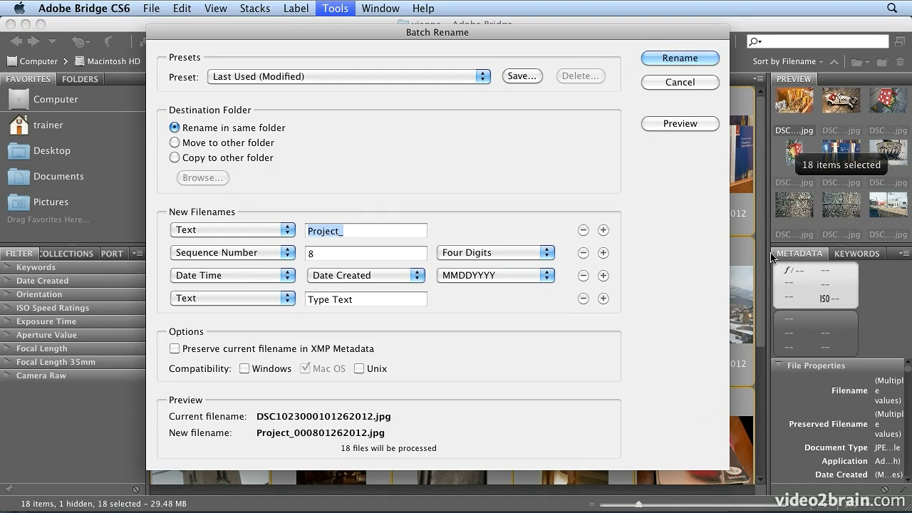
pyautogui.click(583, 275)
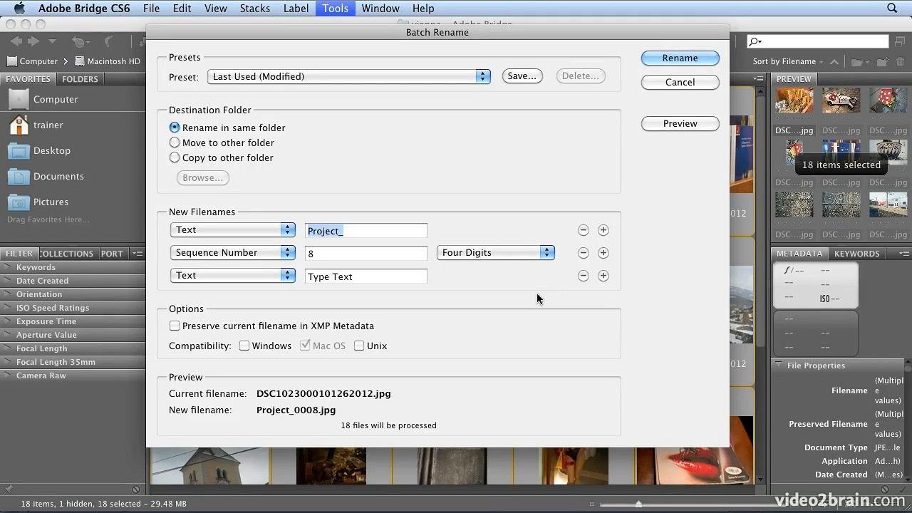
pyautogui.click(580, 279)
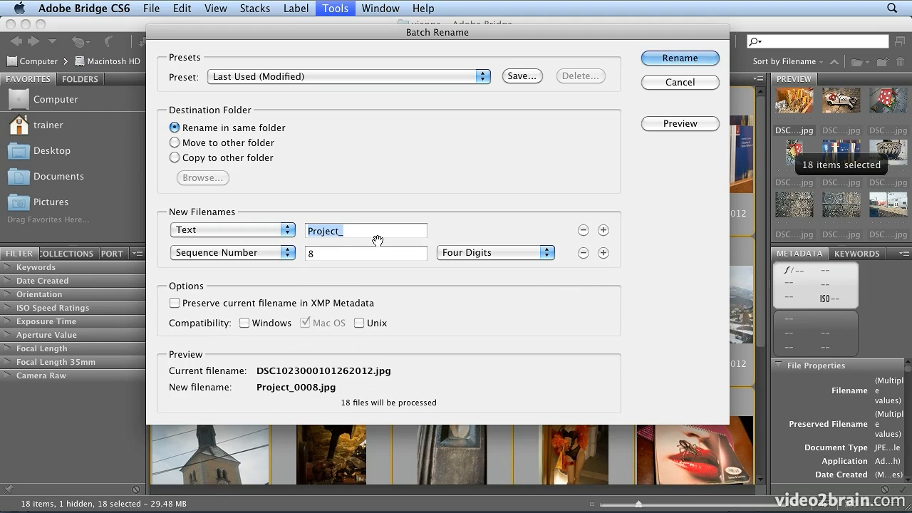
# Set the new filename text to Vienna_ and start the sequence number at 1.
pyautogui.write('Vienna')
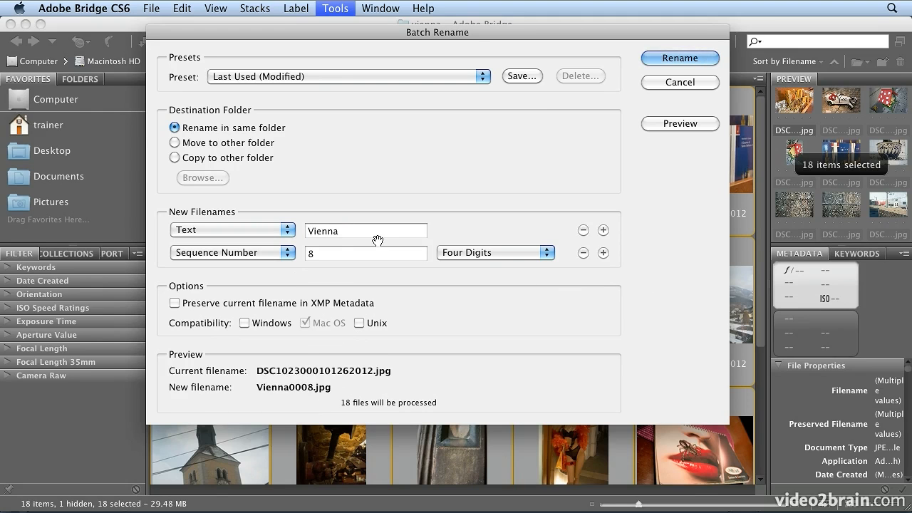
pyautogui.write('_')
pyautogui.press('Tab')
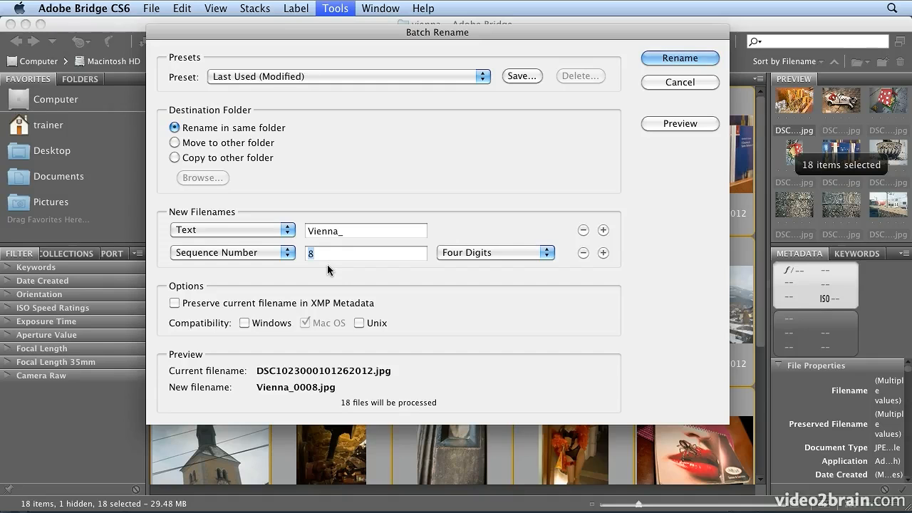
pyautogui.write('1')
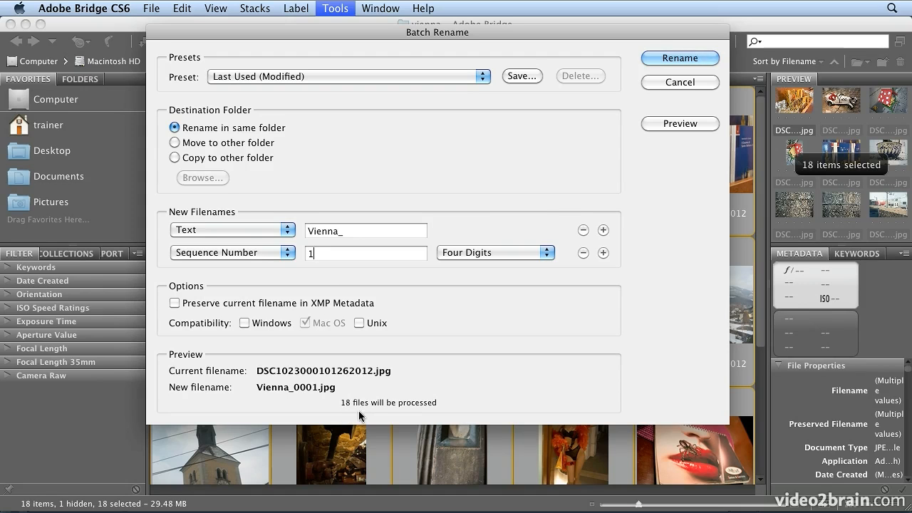
# Set the sequence number to Two Digits and rename the selected files in the same folder.
pyautogui.click(489, 253)
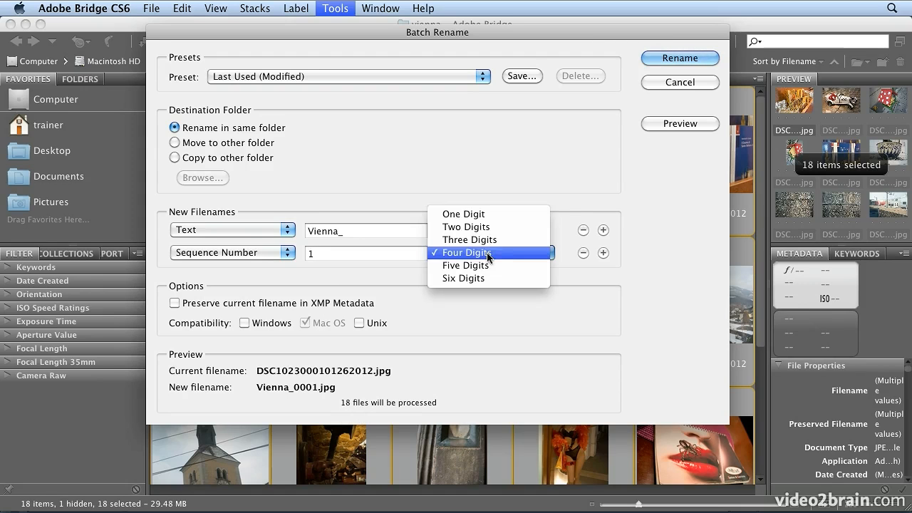
pyautogui.click(487, 228)
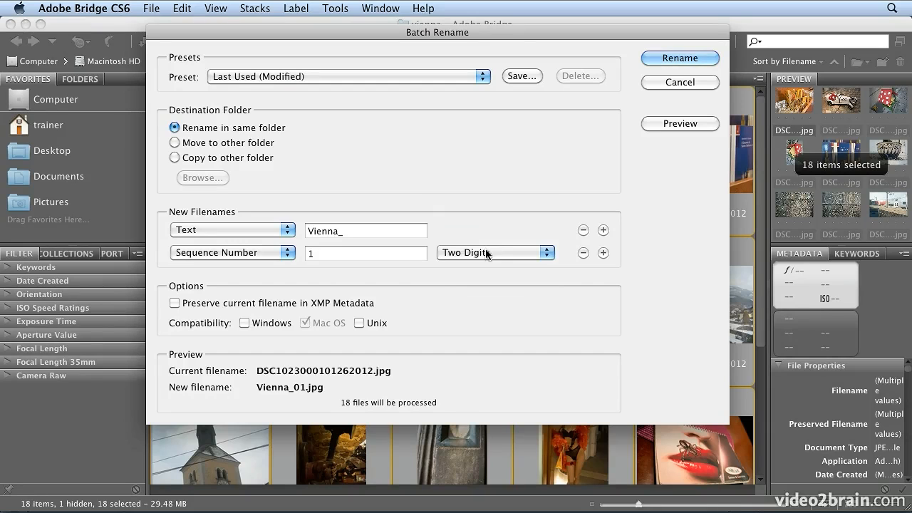
pyautogui.click(488, 253)
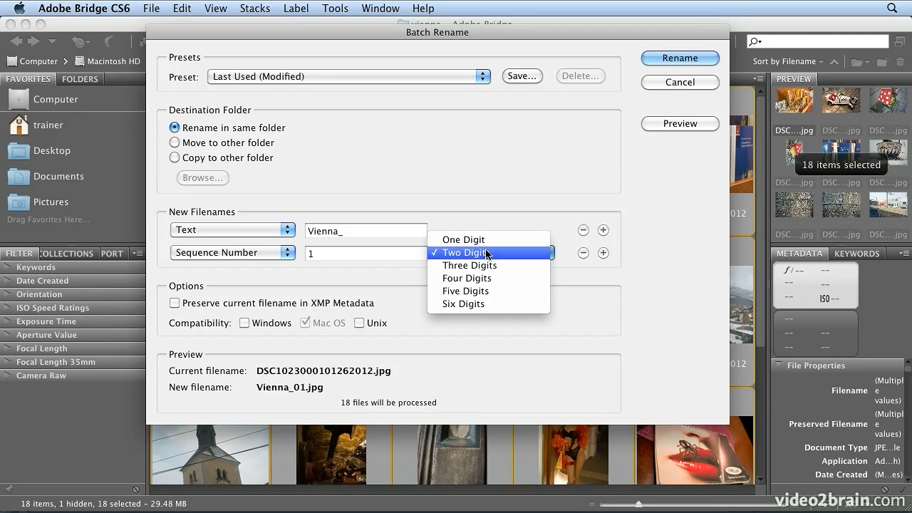
pyautogui.click(487, 253)
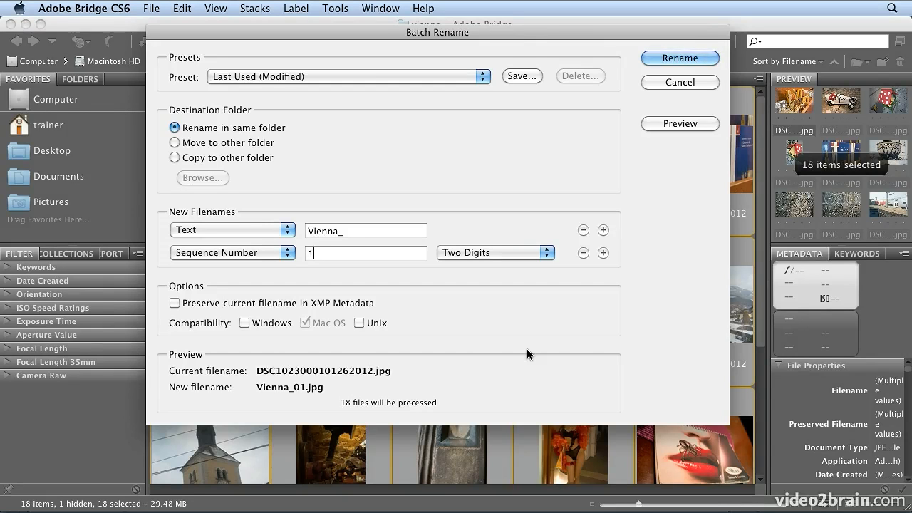
pyautogui.click(648, 60)
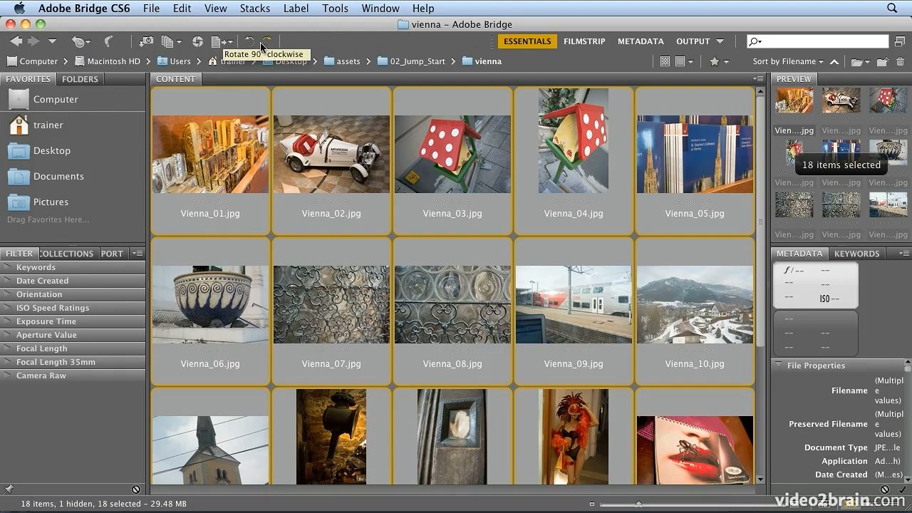
# Widen the workspace switcher to show more workspace names and switch to the Light Table workspace.
pyautogui.moveTo(760, 228); pyautogui.dragTo(760, 173)
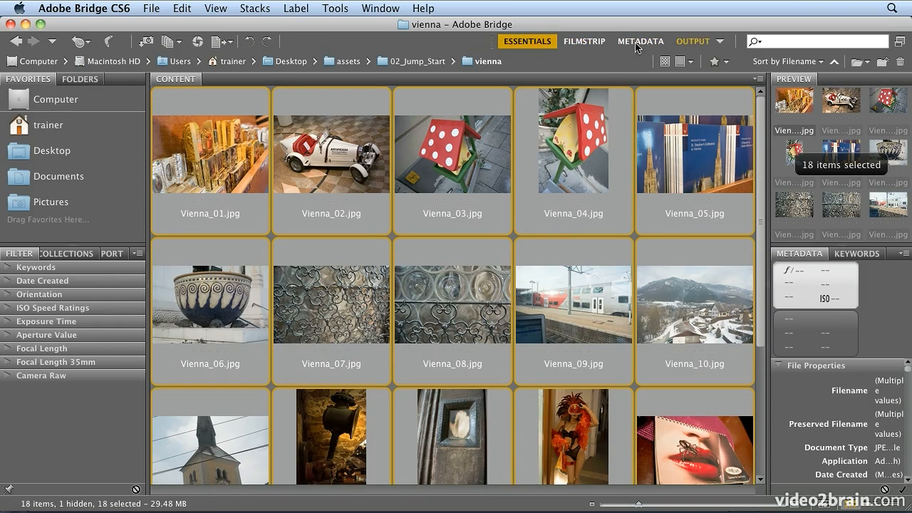
pyautogui.moveTo(492, 42); pyautogui.dragTo(313, 46)
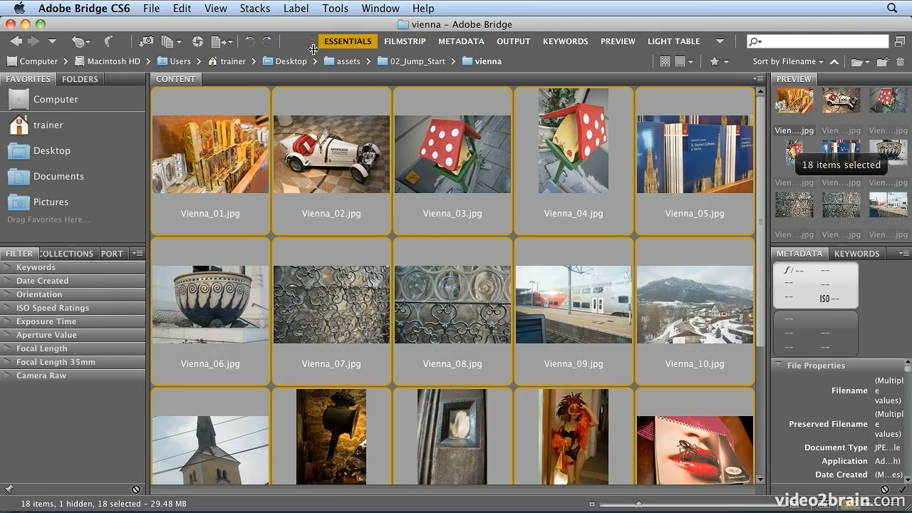
pyautogui.click(671, 43)
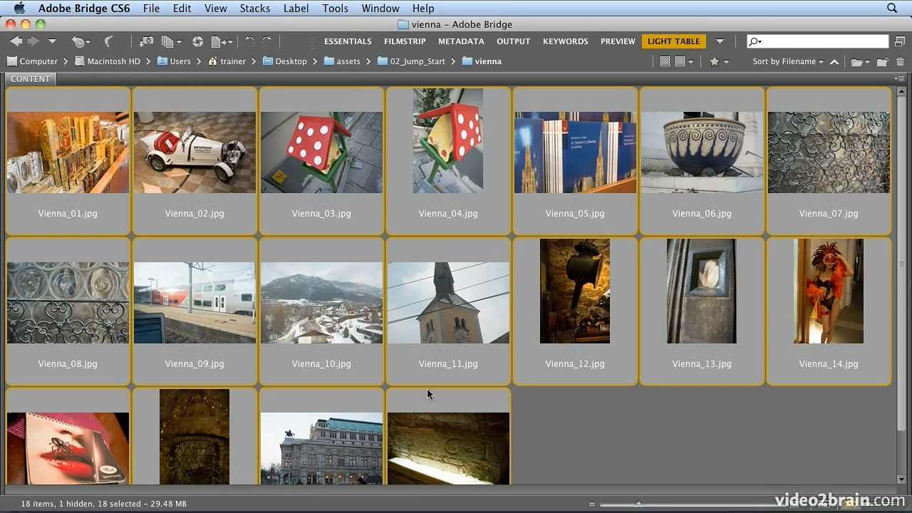
# View Vienna_01.jpg, Vienna_03.jpg and Vienna_04.jpg one at a time in the Preview workspace, and reduce the thumbnail size.
pyautogui.click(604, 44)
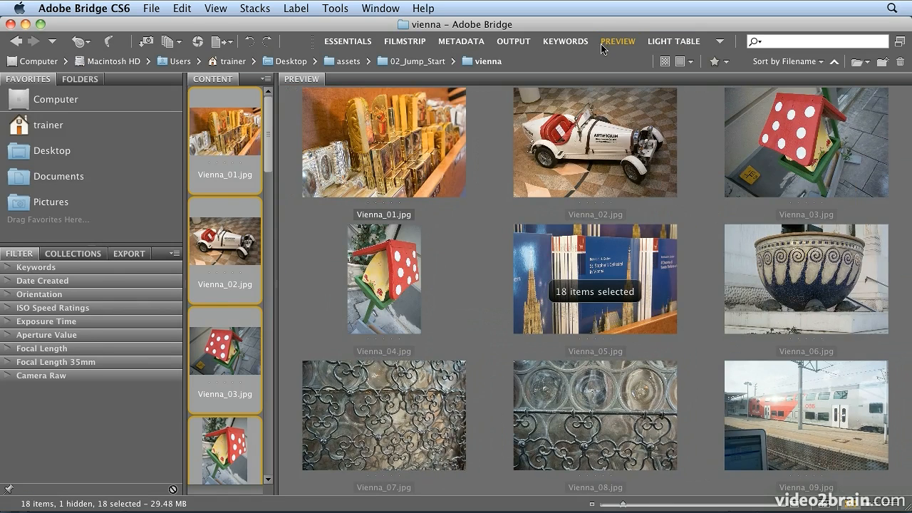
pyautogui.click(211, 162)
pyautogui.click(201, 163)
pyautogui.click(239, 133)
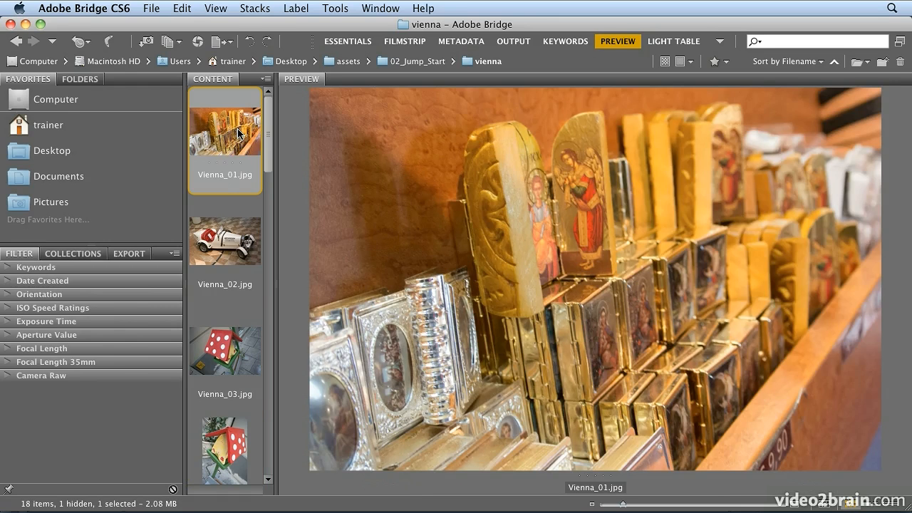
pyautogui.click(219, 342)
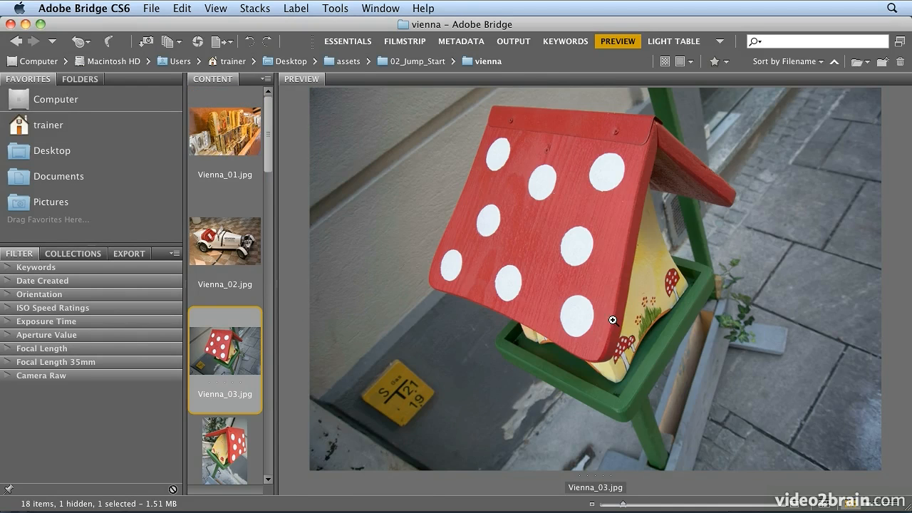
pyautogui.click(231, 468)
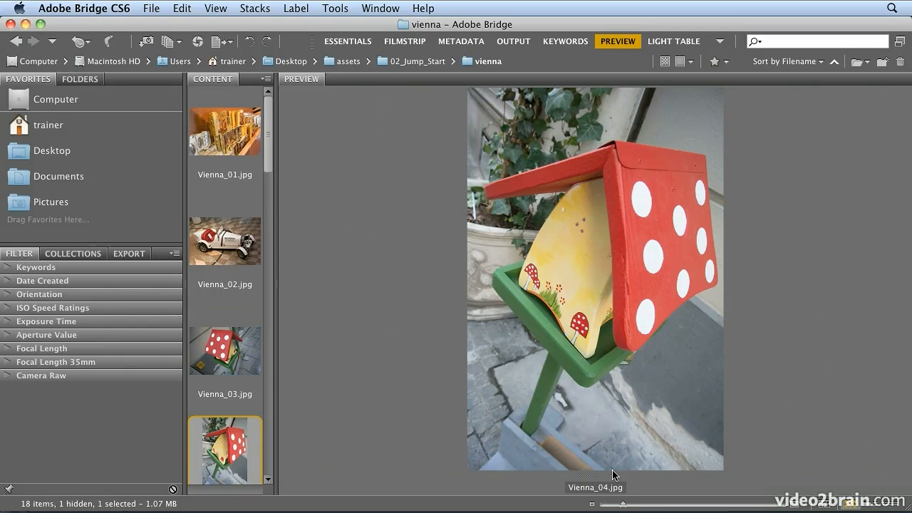
pyautogui.moveTo(622, 503)
pyautogui.mouseDown()
pyautogui.moveTo(647, 505)
pyautogui.moveTo(610, 504)
pyautogui.mouseUp()
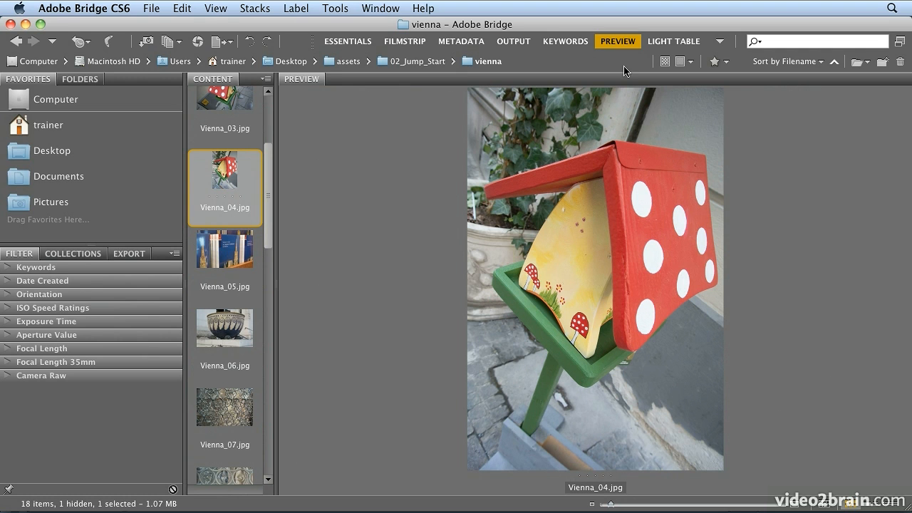
# Return to the Essentials workspace and move the Preview, Metadata and Keywords panels into the Filter panel's group.
pyautogui.click(360, 42)
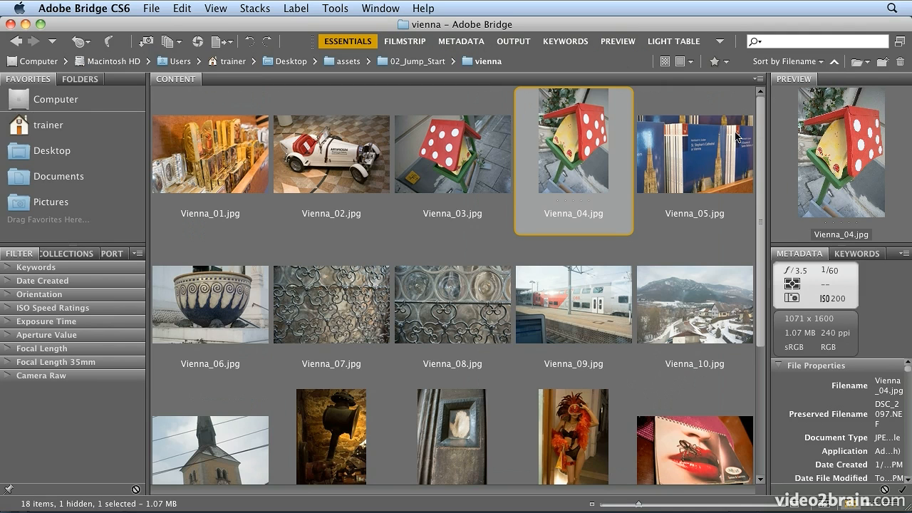
pyautogui.moveTo(589, 152); pyautogui.dragTo(82, 308)
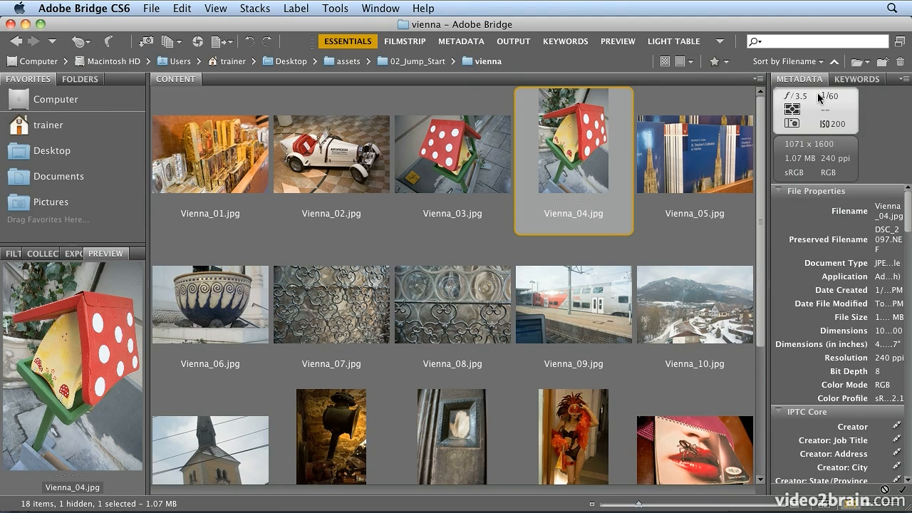
pyautogui.moveTo(812, 87); pyautogui.dragTo(71, 311)
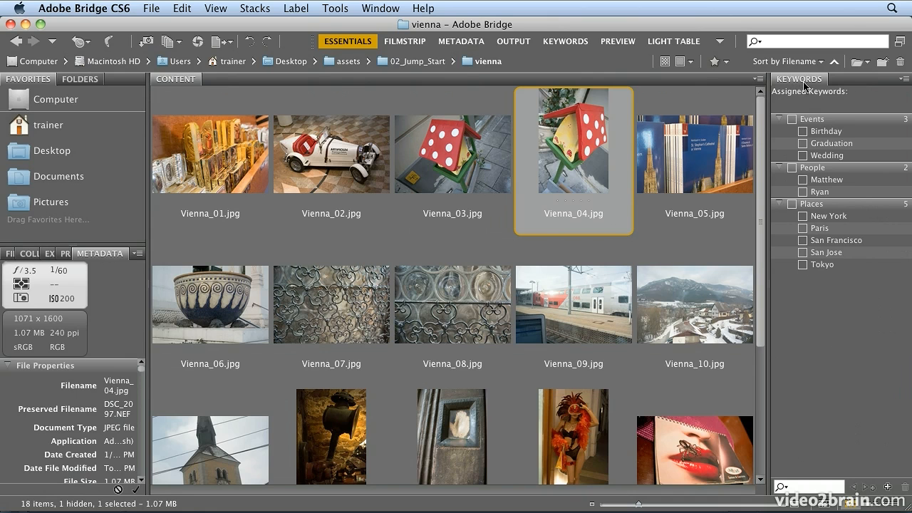
pyautogui.moveTo(805, 86); pyautogui.dragTo(133, 289)
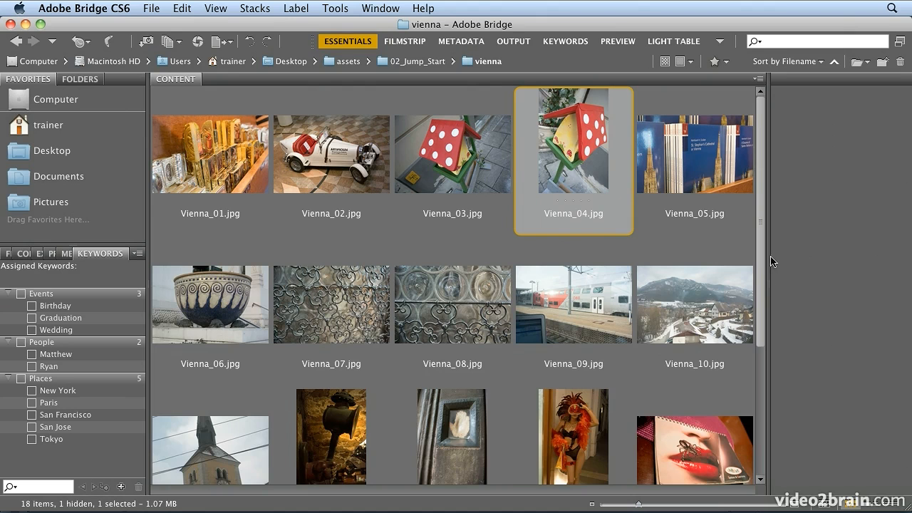
# Collapse the empty pane beside the Content panel and widen the column showing the Preview panel to about half the window.
pyautogui.doubleClick(768, 287)
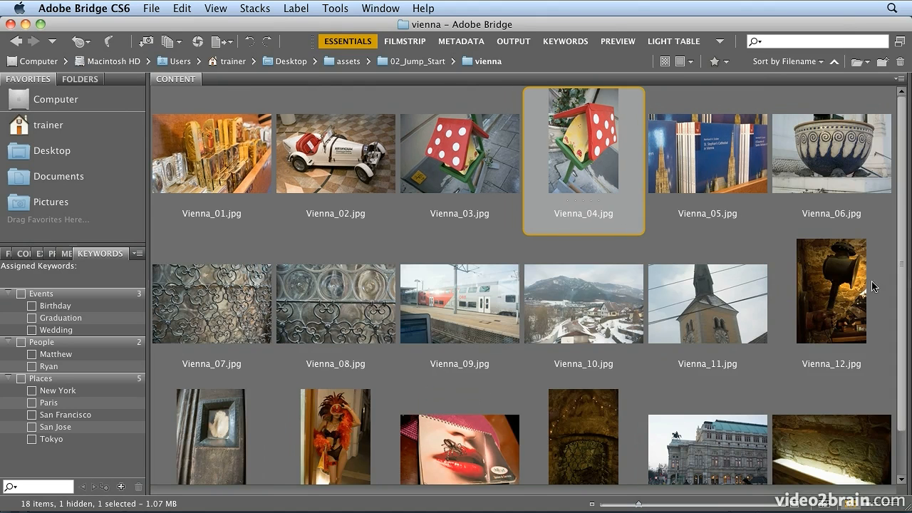
pyautogui.doubleClick(907, 270)
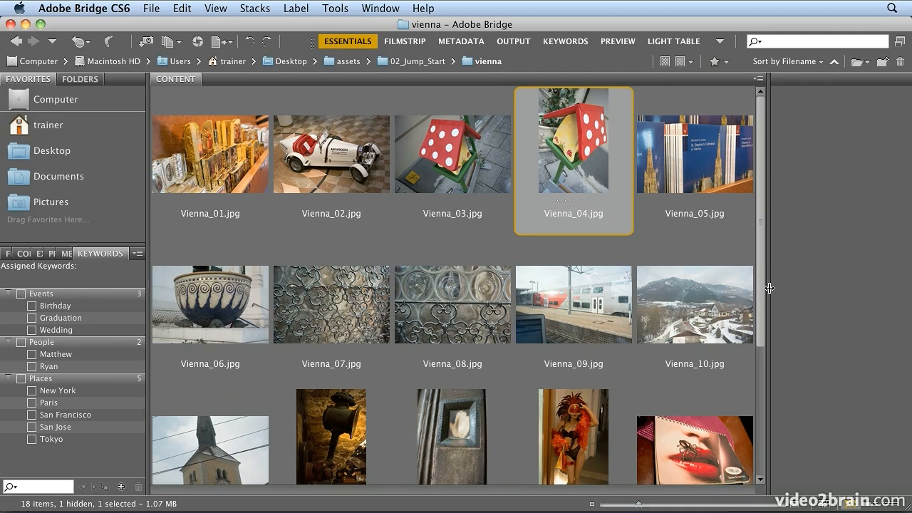
pyautogui.moveTo(769, 288); pyautogui.dragTo(905, 287)
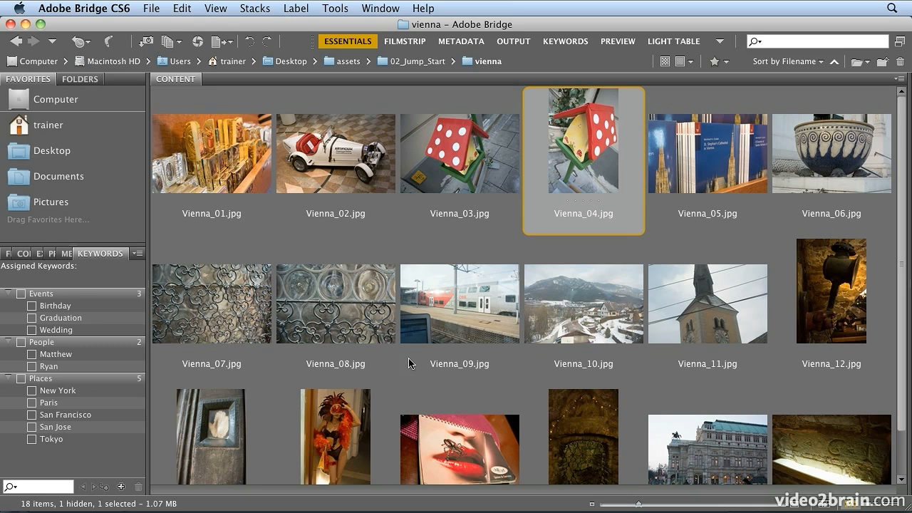
pyautogui.click(50, 255)
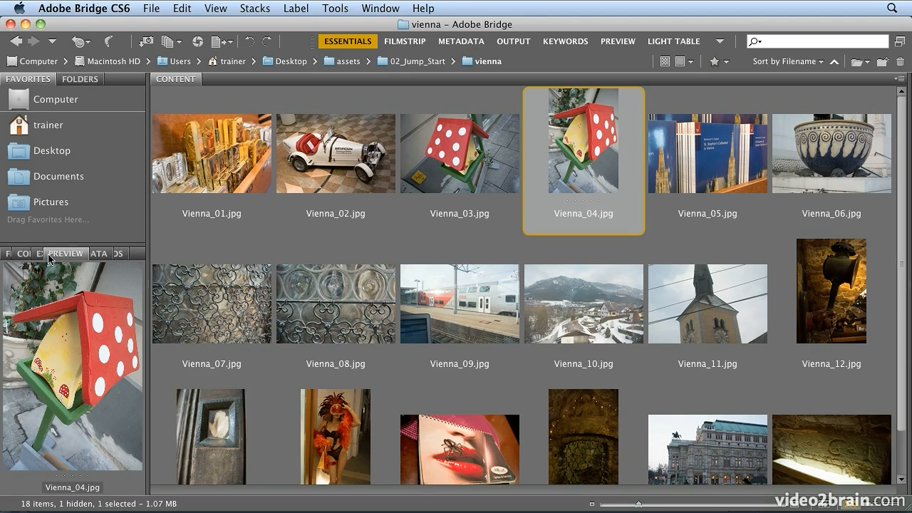
pyautogui.moveTo(147, 282); pyautogui.dragTo(450, 280)
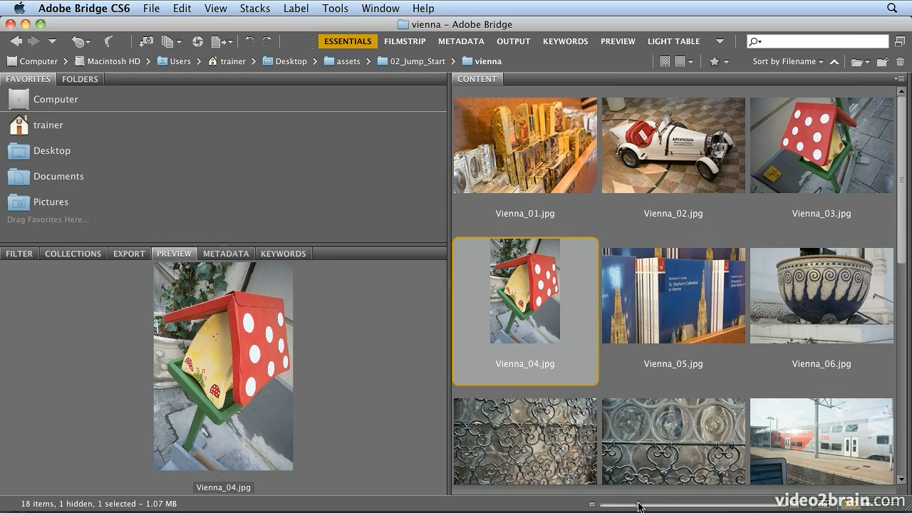
# Reduce the thumbnail size slightly and preview Vienna_01.jpg, Vienna_02.jpg and Vienna_03.jpg one at a time.
pyautogui.moveTo(637, 506); pyautogui.dragTo(636, 505)
pyautogui.click(533, 182)
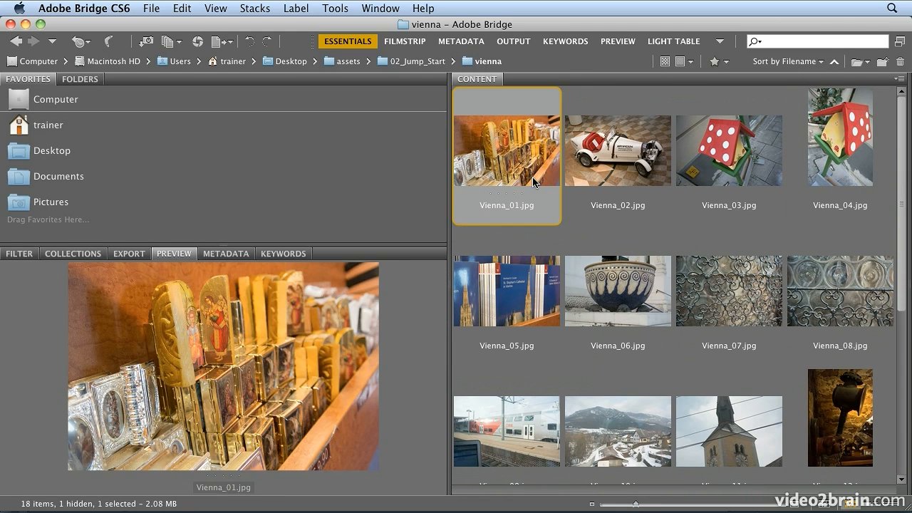
pyautogui.click(626, 181)
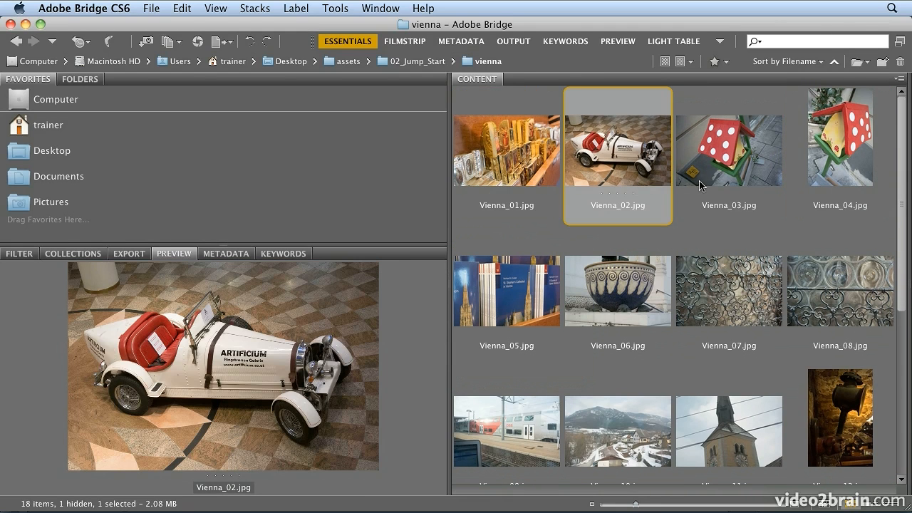
pyautogui.click(734, 166)
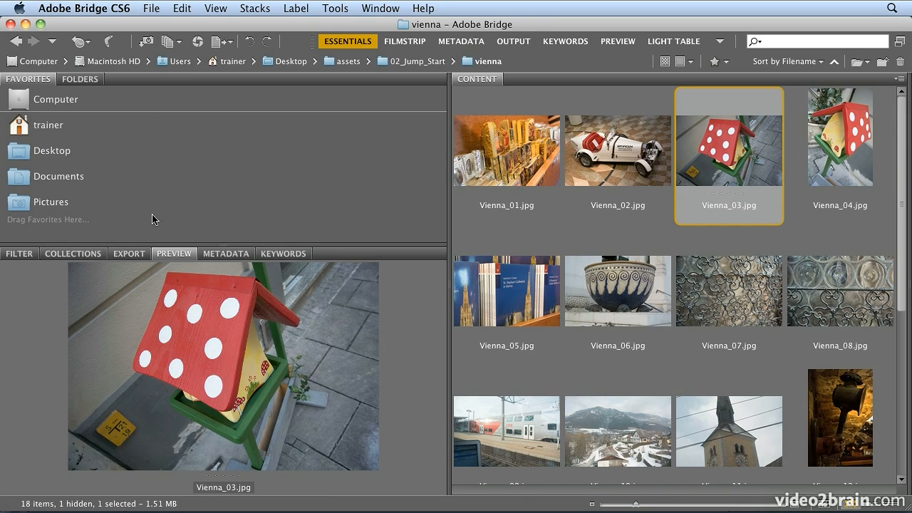
# Open the Pictures and Desktop favorites, and browse the Desktop folder tree through assets and 02_Jump_Start to the vienna folder.
pyautogui.click(50, 205)
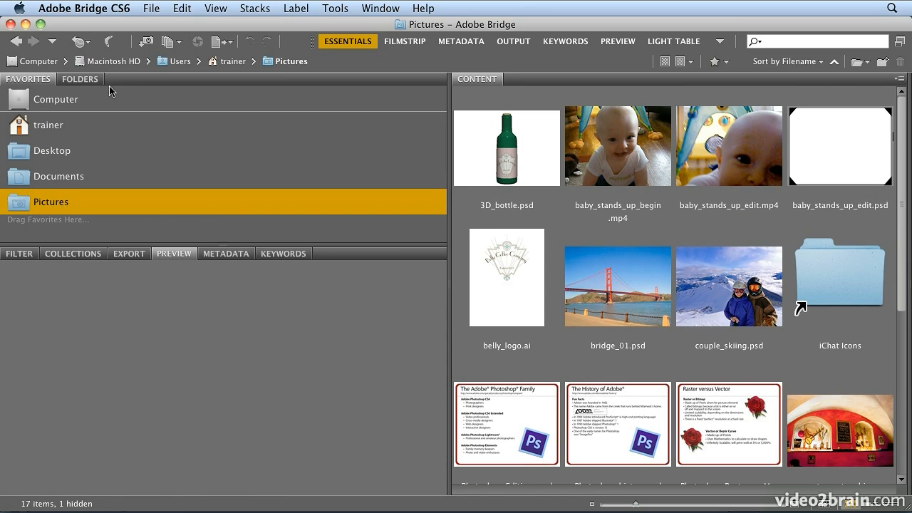
pyautogui.click(58, 154)
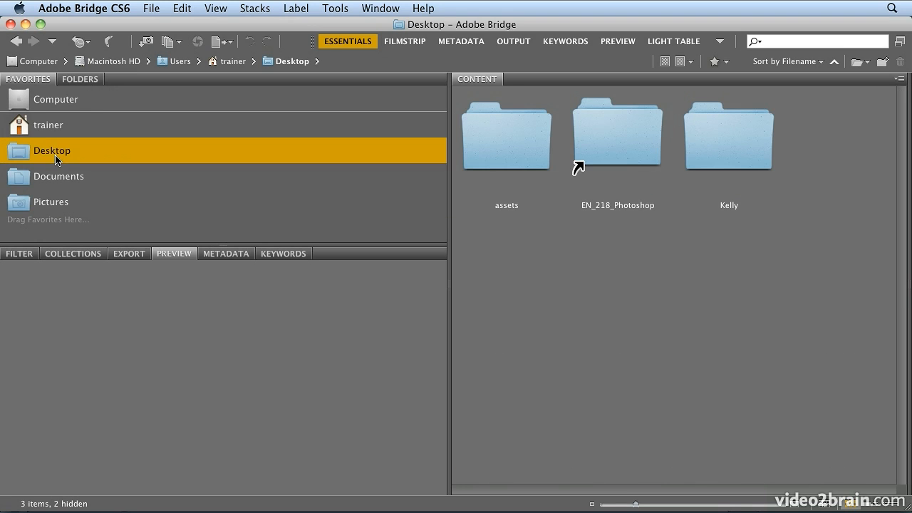
pyautogui.click(80, 79)
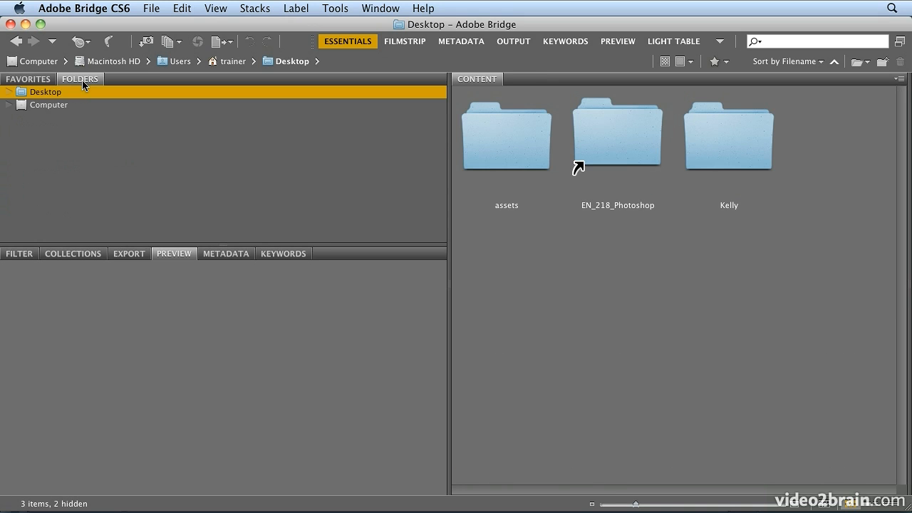
pyautogui.click(7, 94)
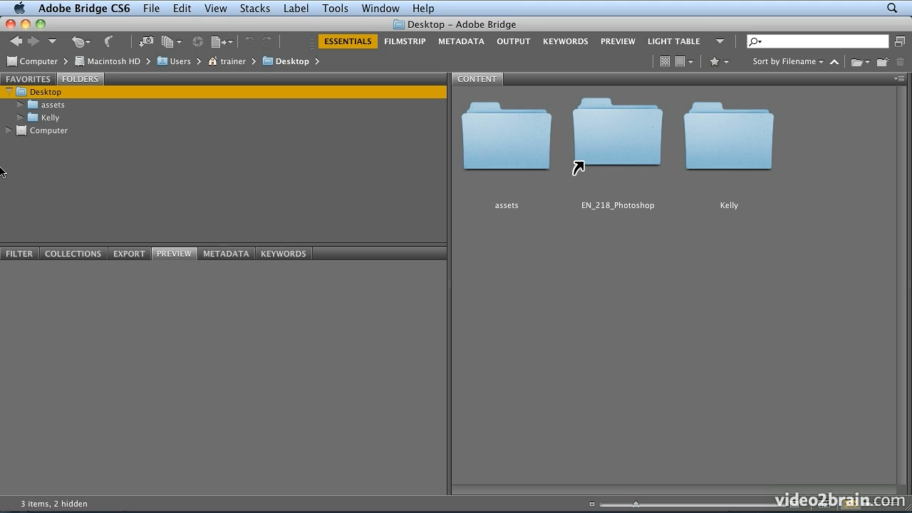
pyautogui.click(20, 106)
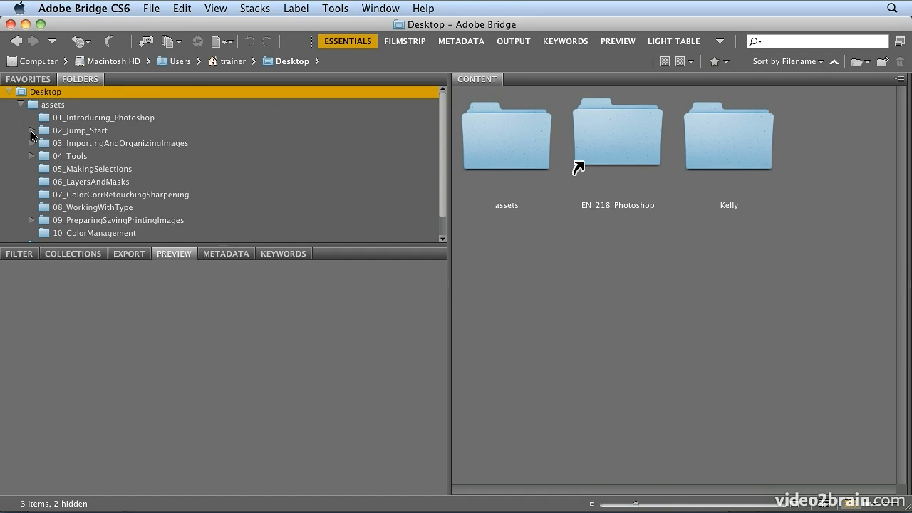
pyautogui.click(32, 131)
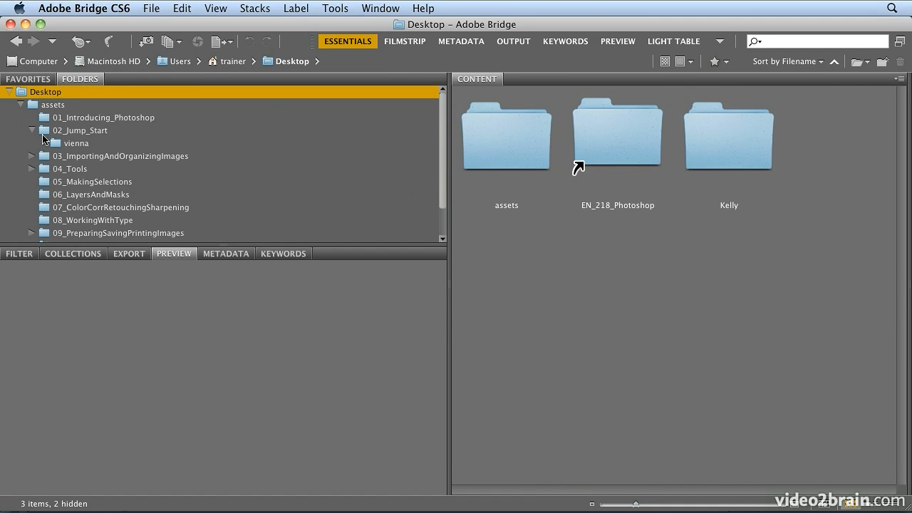
pyautogui.click(55, 142)
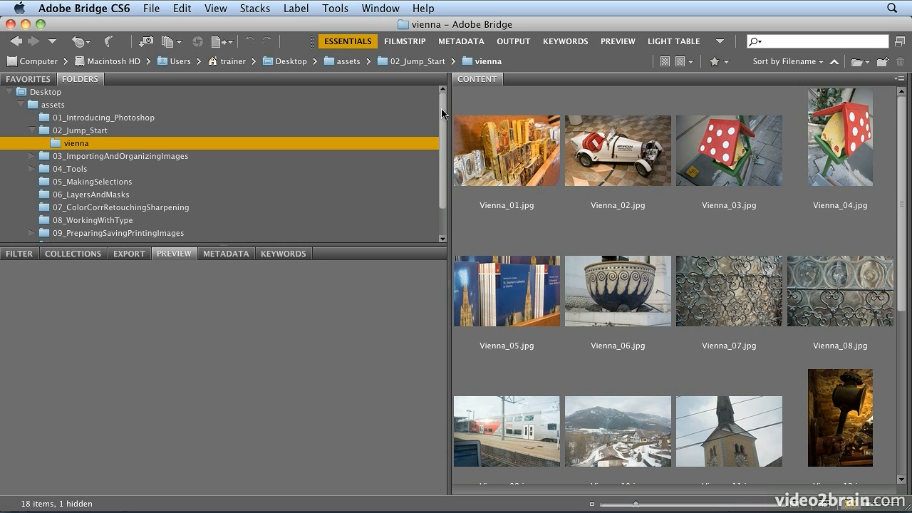
# Expand Computer in the folder tree and preview Vienna_06.jpg from the vienna folder.
pyautogui.moveTo(441, 109); pyautogui.dragTo(443, 187)
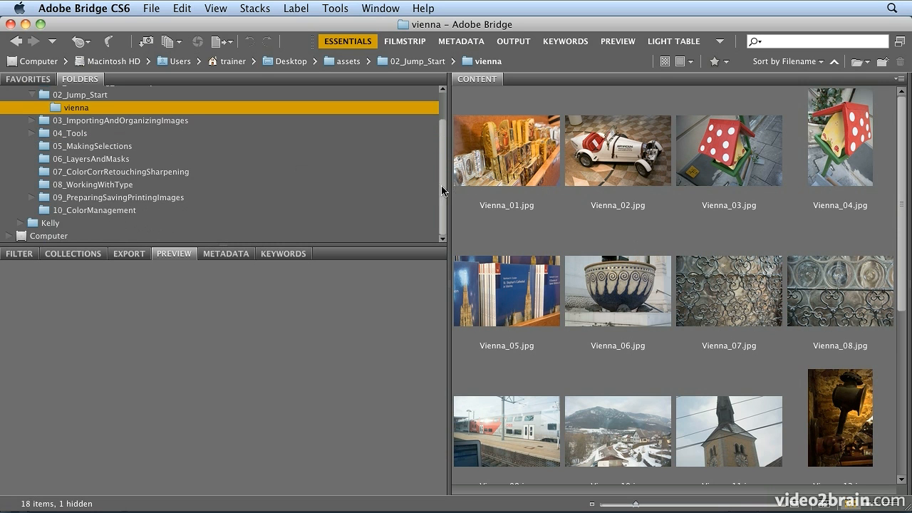
pyautogui.click(9, 241)
pyautogui.moveTo(442, 159); pyautogui.dragTo(443, 82)
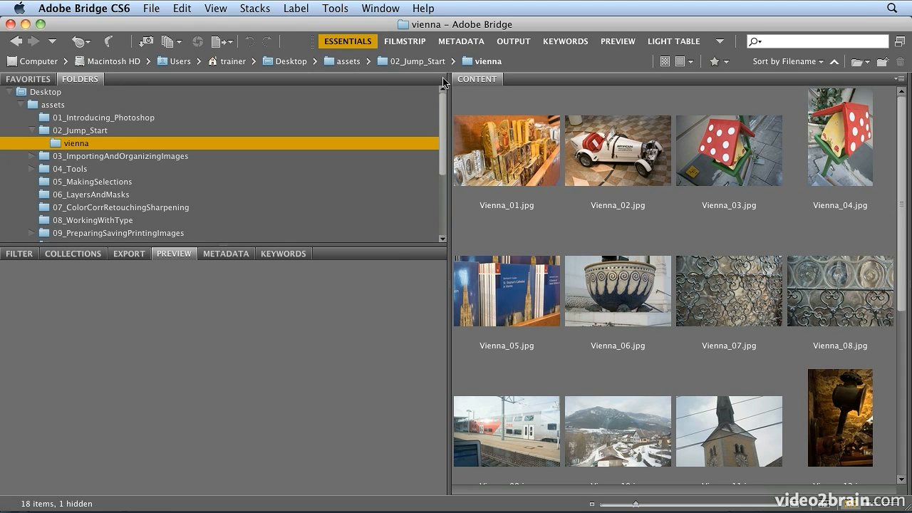
pyautogui.click(606, 274)
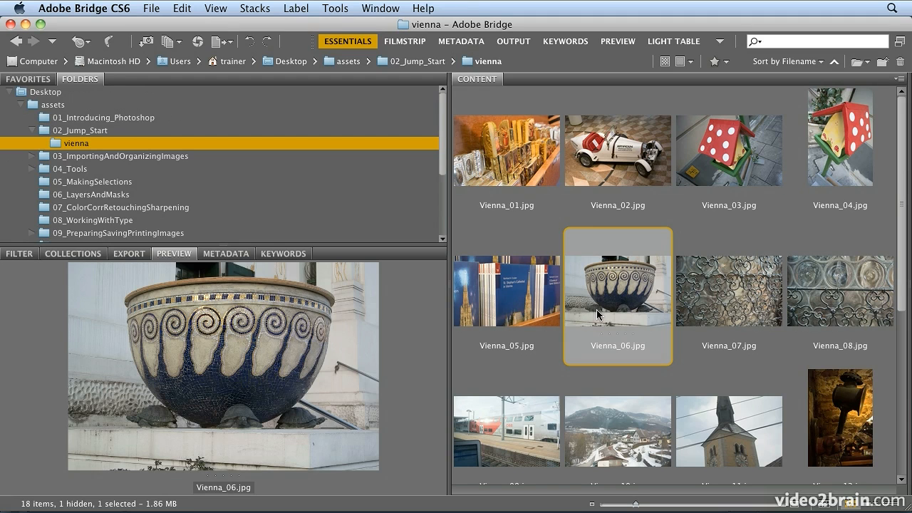
# Collapse and reopen the Folders panel, and enlarge the Preview panel by widening its column and reducing the Folders panel's height.
pyautogui.doubleClick(87, 84)
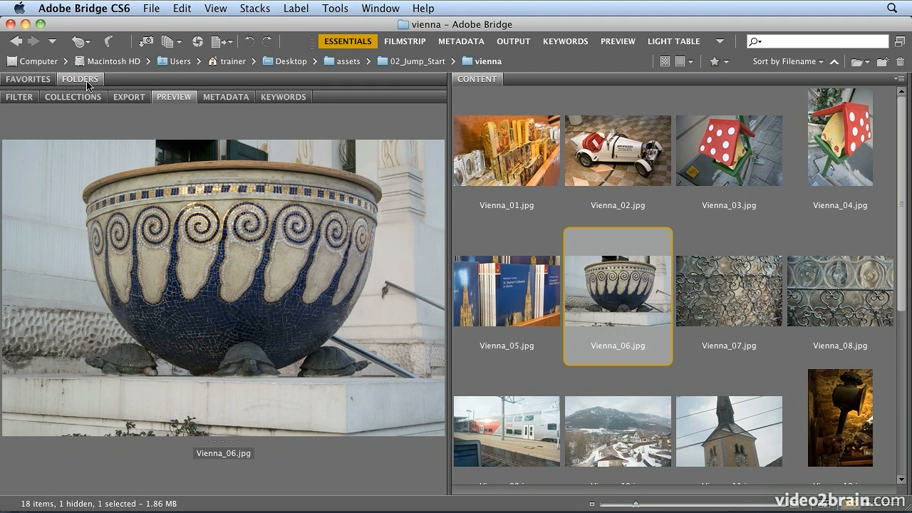
pyautogui.moveTo(449, 279); pyautogui.dragTo(540, 282)
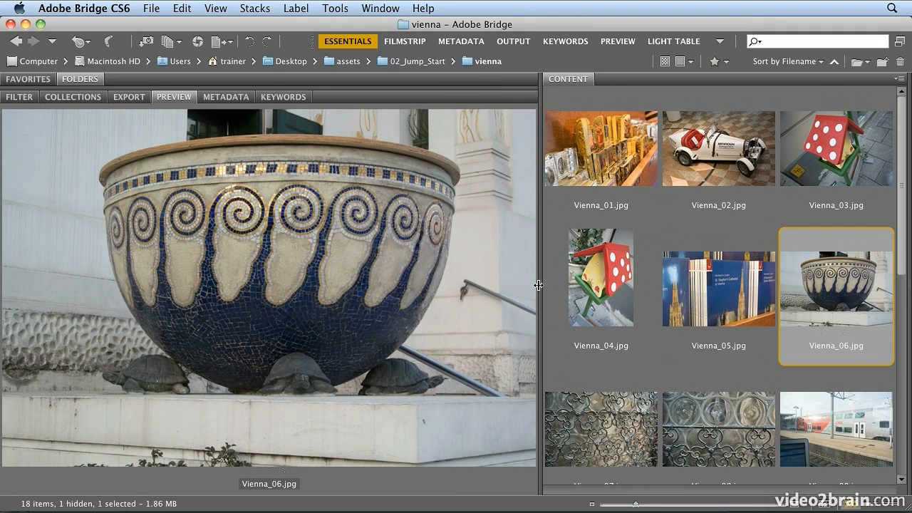
pyautogui.click(70, 80)
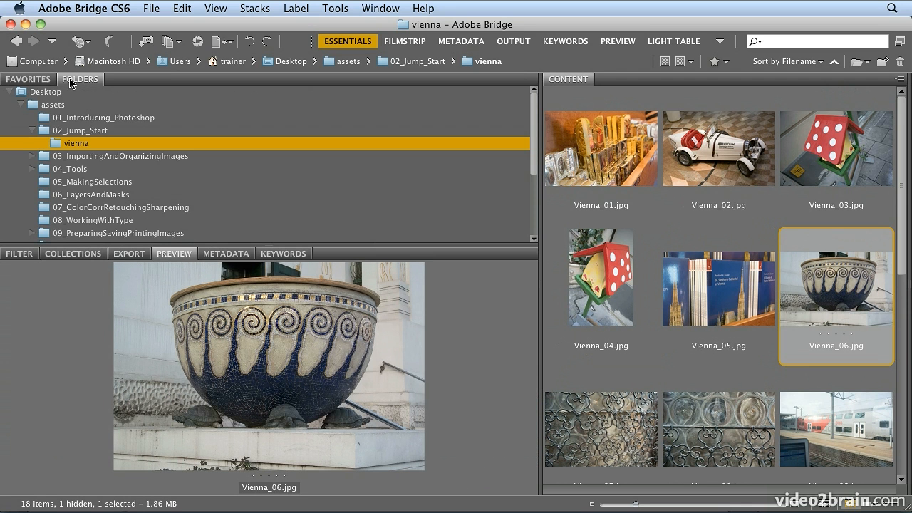
pyautogui.moveTo(242, 245); pyautogui.dragTo(254, 166)
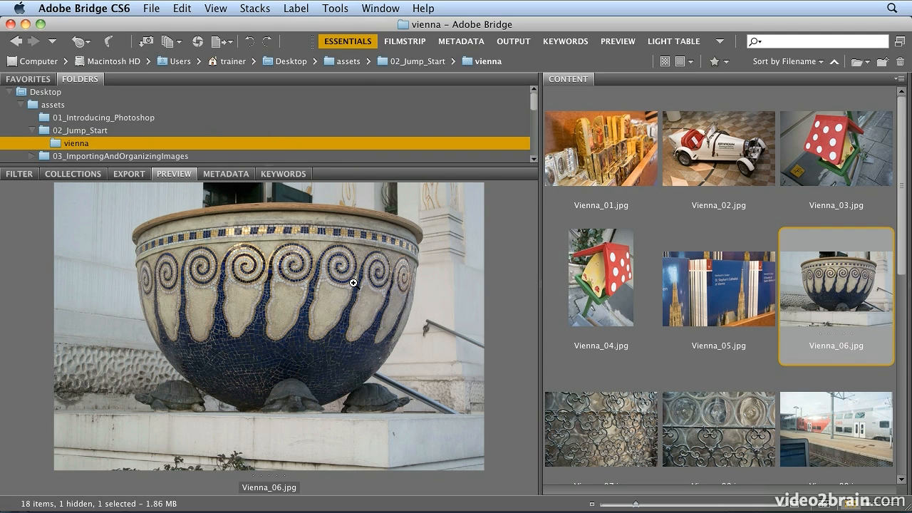
# Save the current panel layout as a new workspace under the trainer's first name, including window location and sort order.
pyautogui.click(370, 11)
pyautogui.moveTo(383, 49)
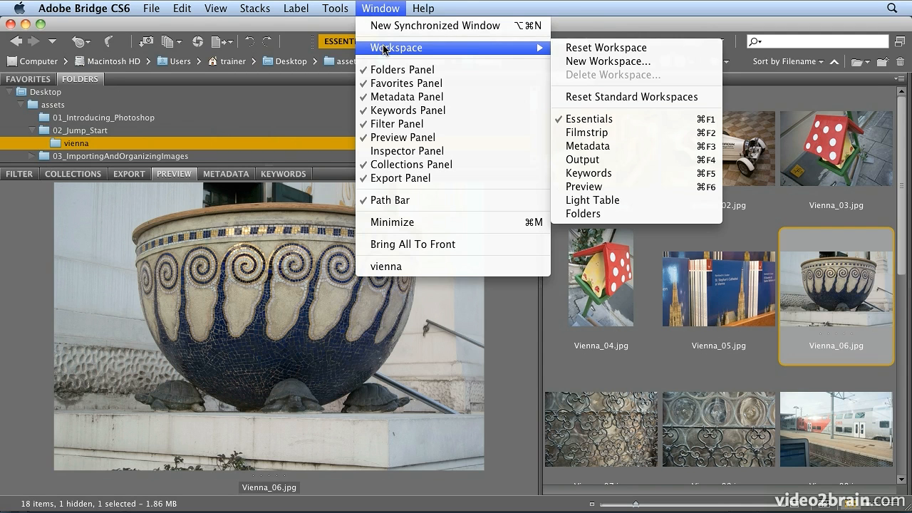
pyautogui.click(624, 65)
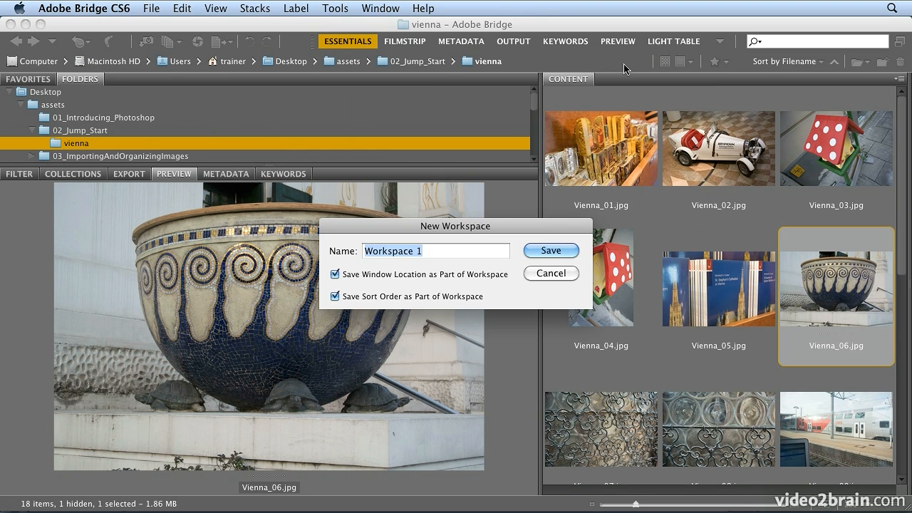
pyautogui.write('Kelly')
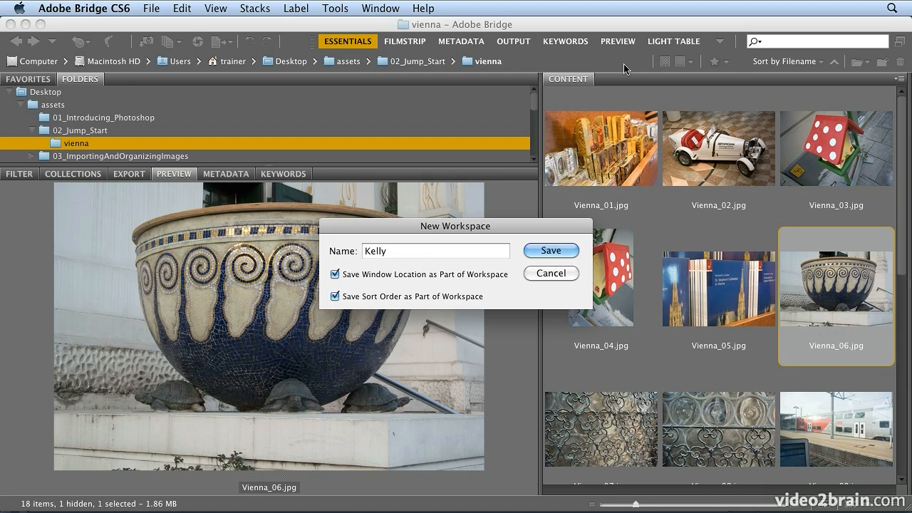
pyautogui.click(565, 250)
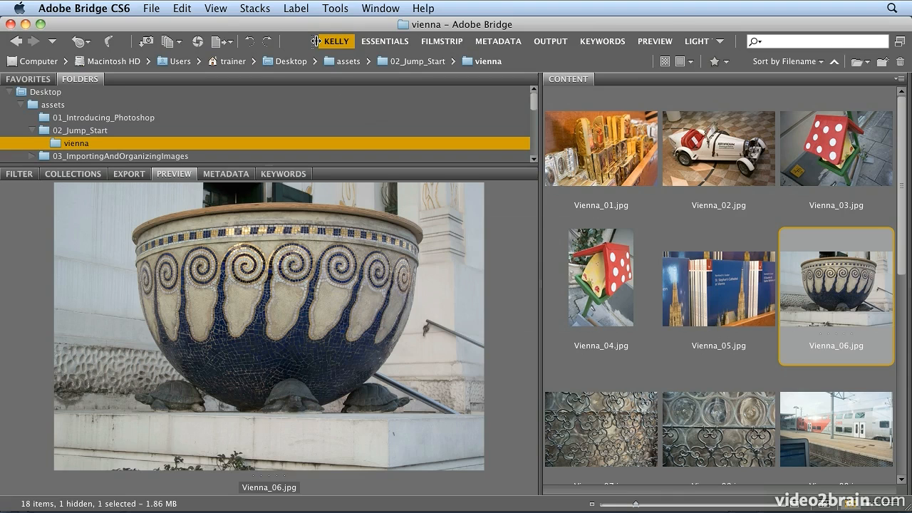
# Narrow the workspace switcher to the first four workspace names and examine the workspace list and its options.
pyautogui.moveTo(314, 40); pyautogui.dragTo(498, 42)
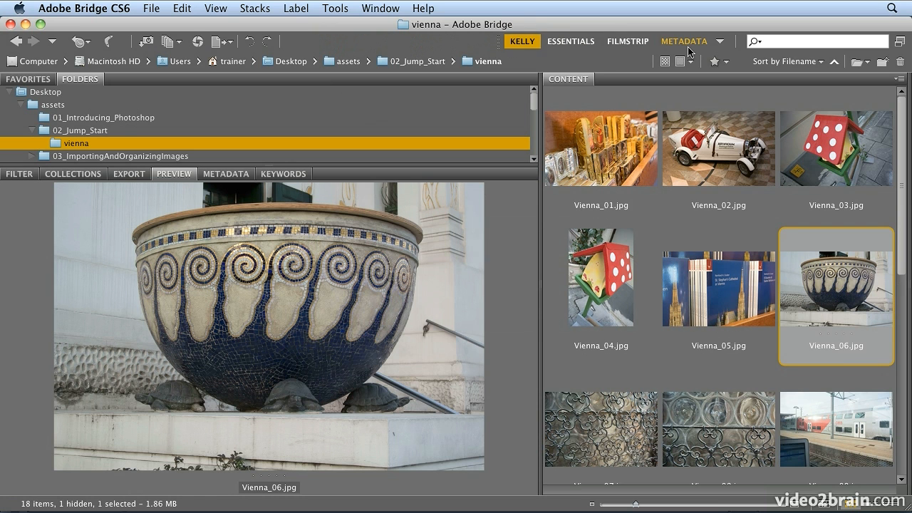
pyautogui.click(720, 43)
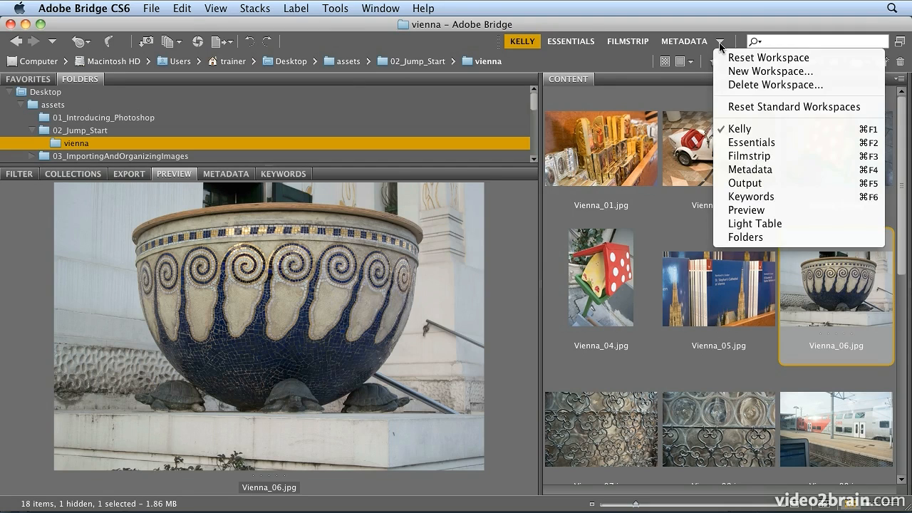
pyautogui.click(720, 44)
pyautogui.click(382, 9)
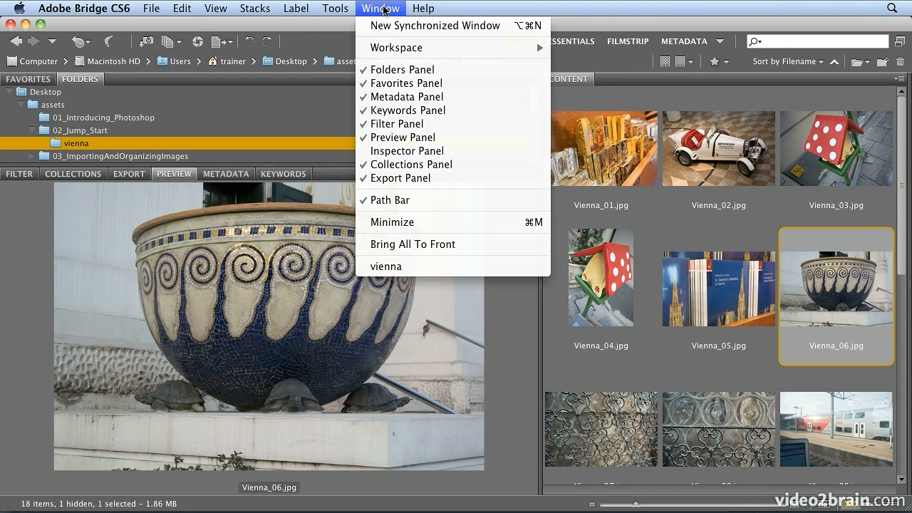
pyautogui.moveTo(406, 47)
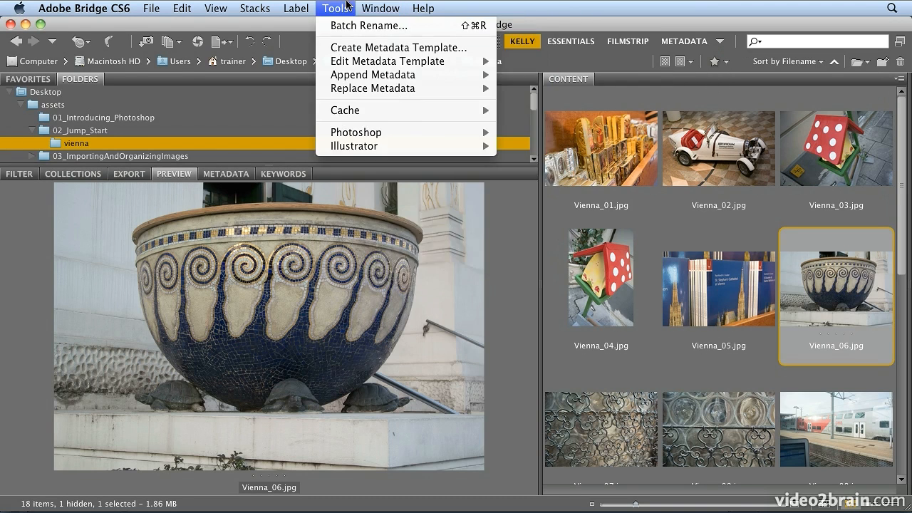
pyautogui.click(384, 8)
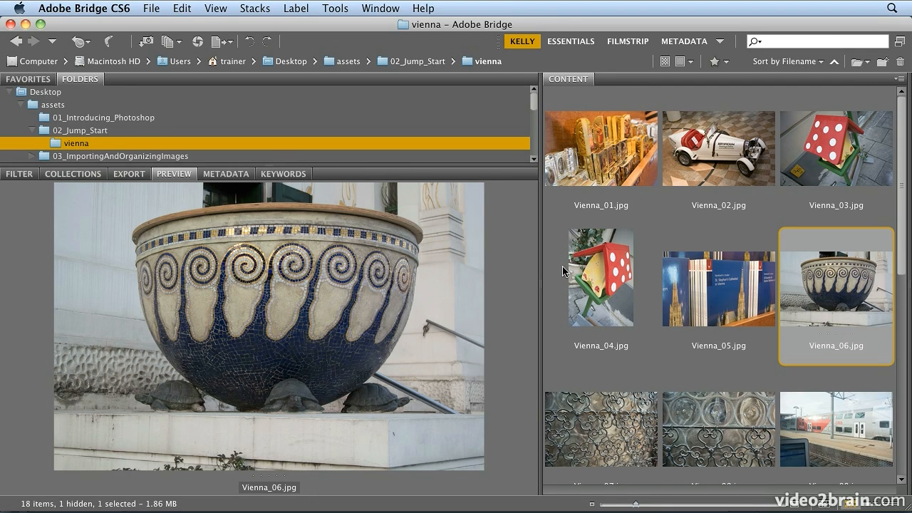
# Switch to the Essentials workspace and reset the standard workspaces, enlarging the Bridge window to fill the screen again.
pyautogui.click(554, 42)
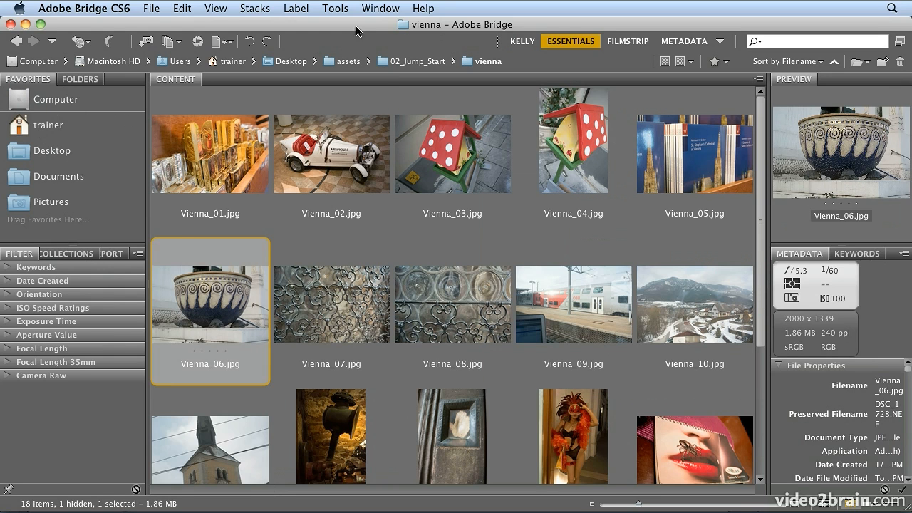
pyautogui.click(378, 7)
pyautogui.moveTo(386, 52)
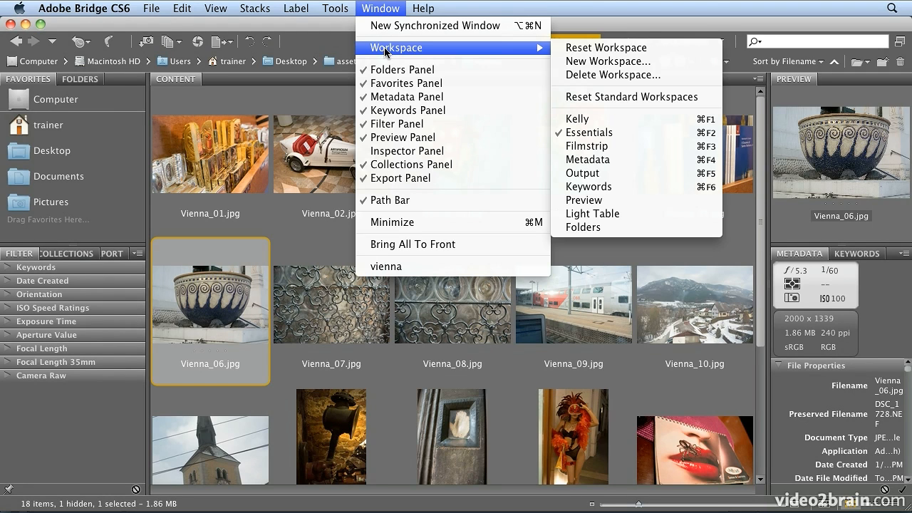
pyautogui.click(702, 97)
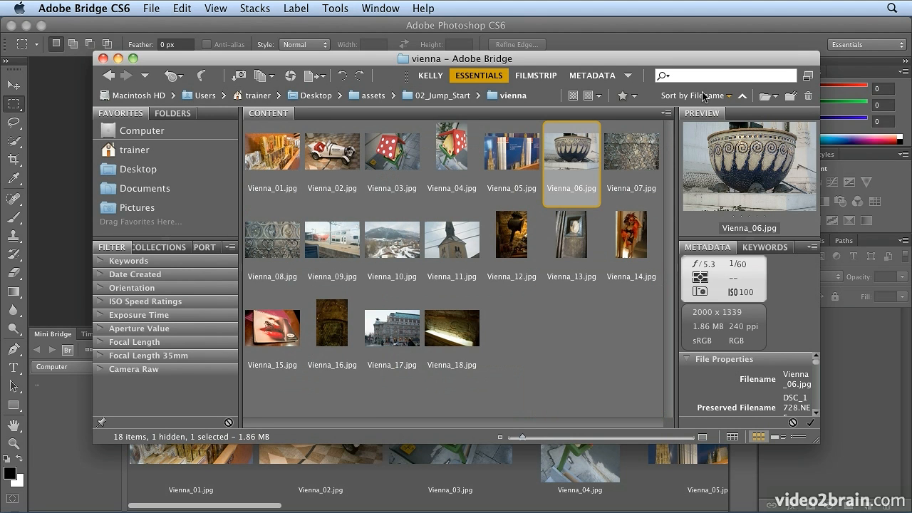
pyautogui.click(132, 58)
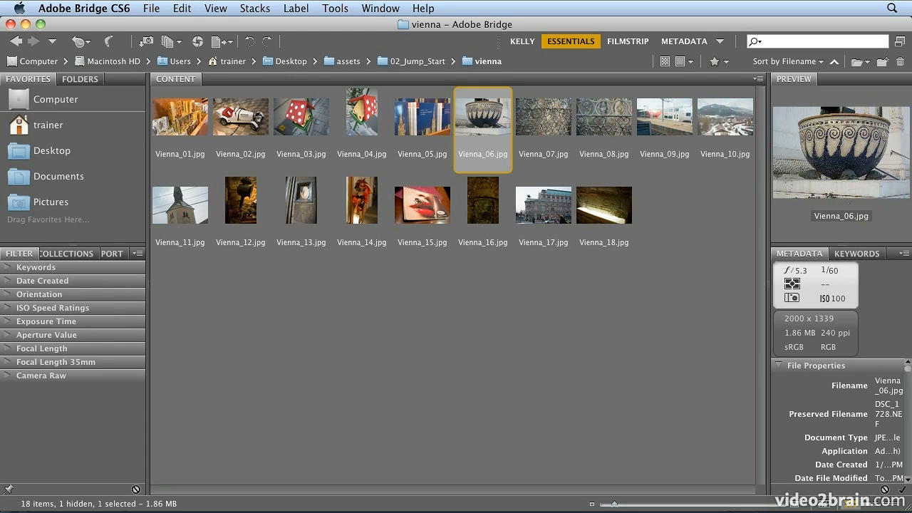